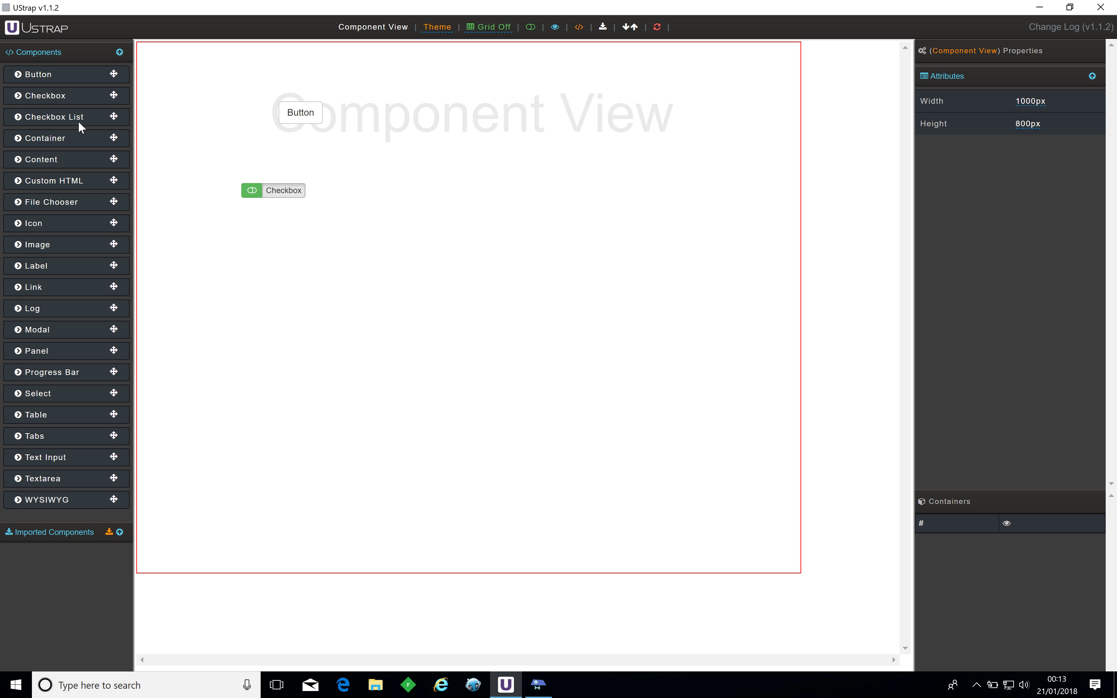
Step: Add a Modal component to the Modal View and return to the Component View
click(371, 28)
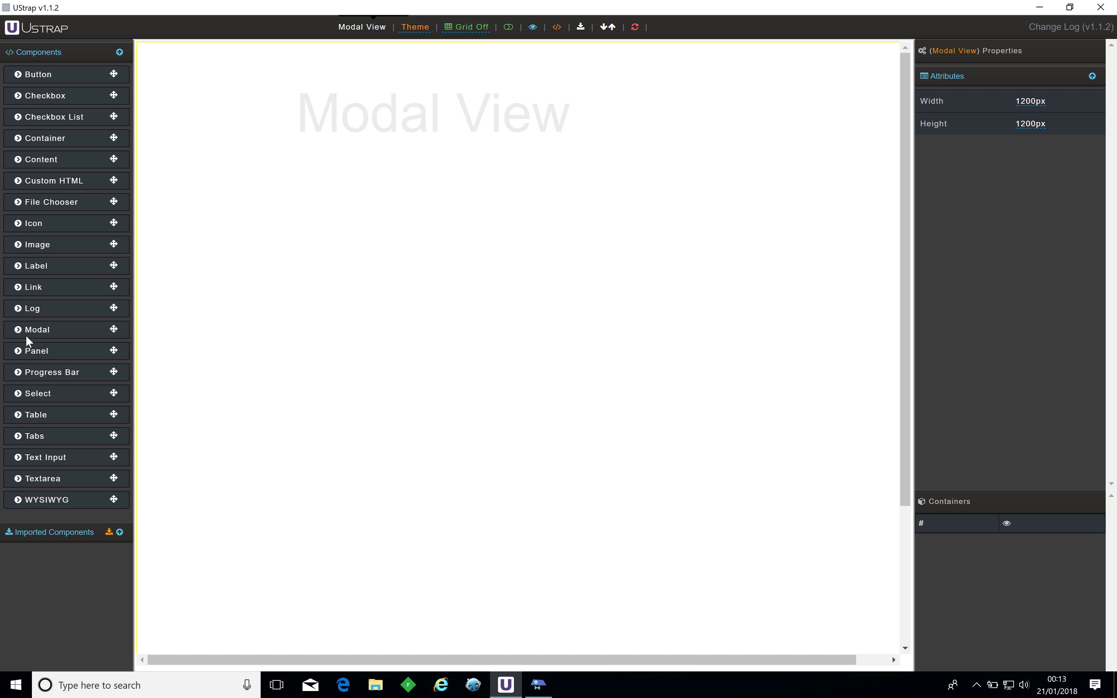
drag(28, 331, 217, 78)
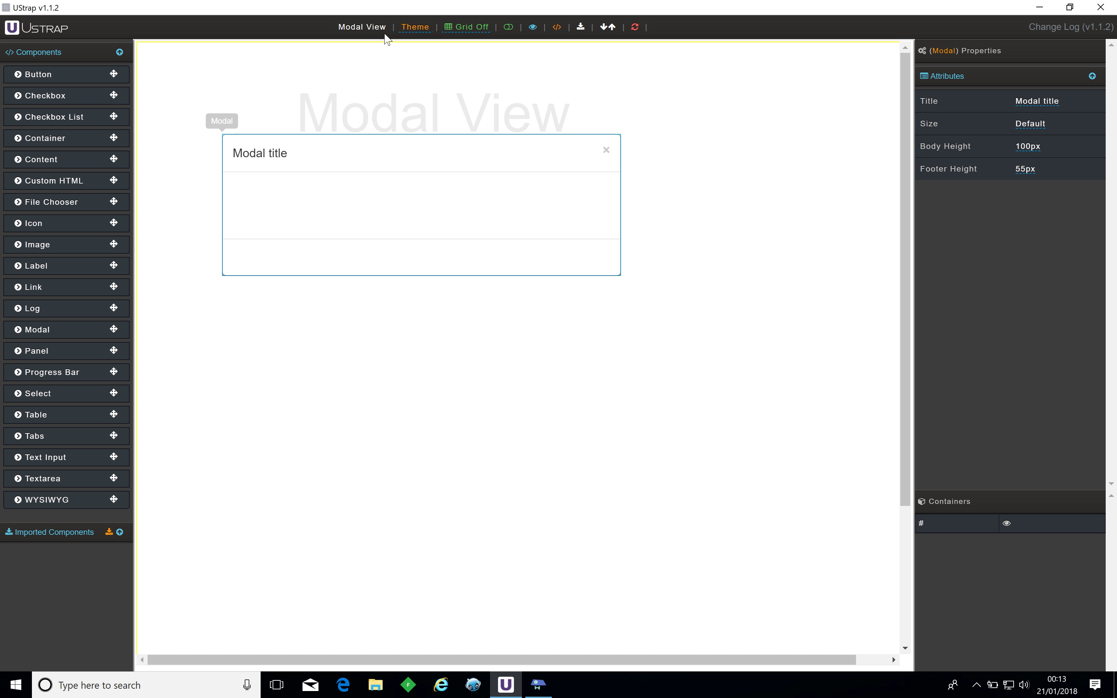
click(357, 29)
Step: Preview the Component View layout with its button and checkbox, and close the preview window
click(555, 27)
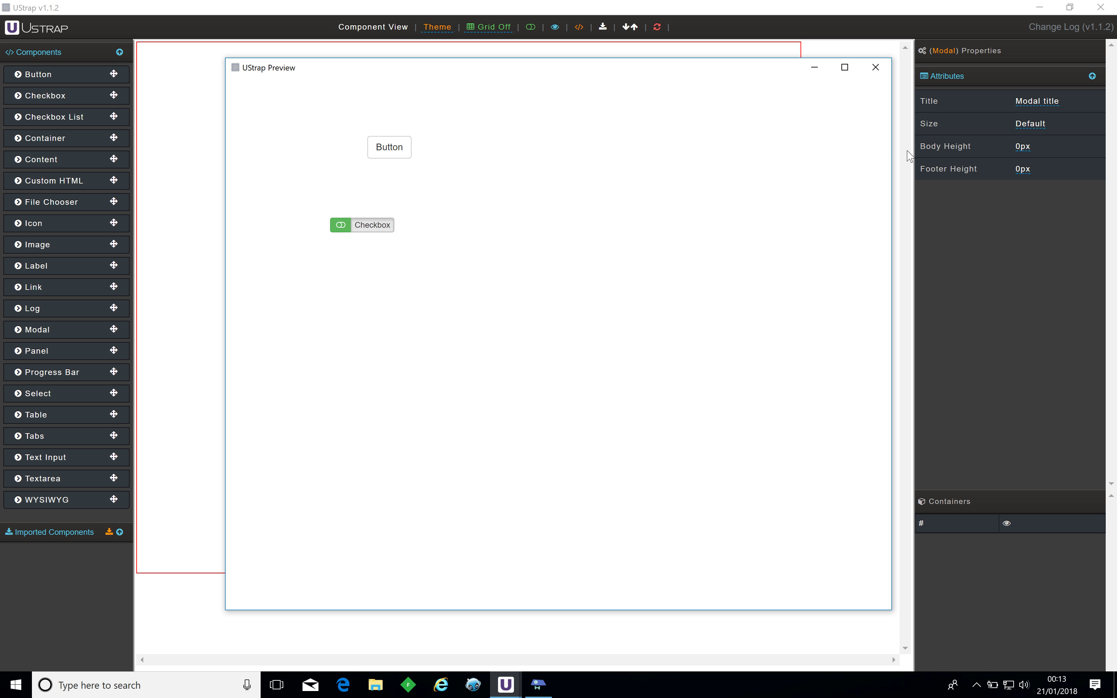
click(876, 69)
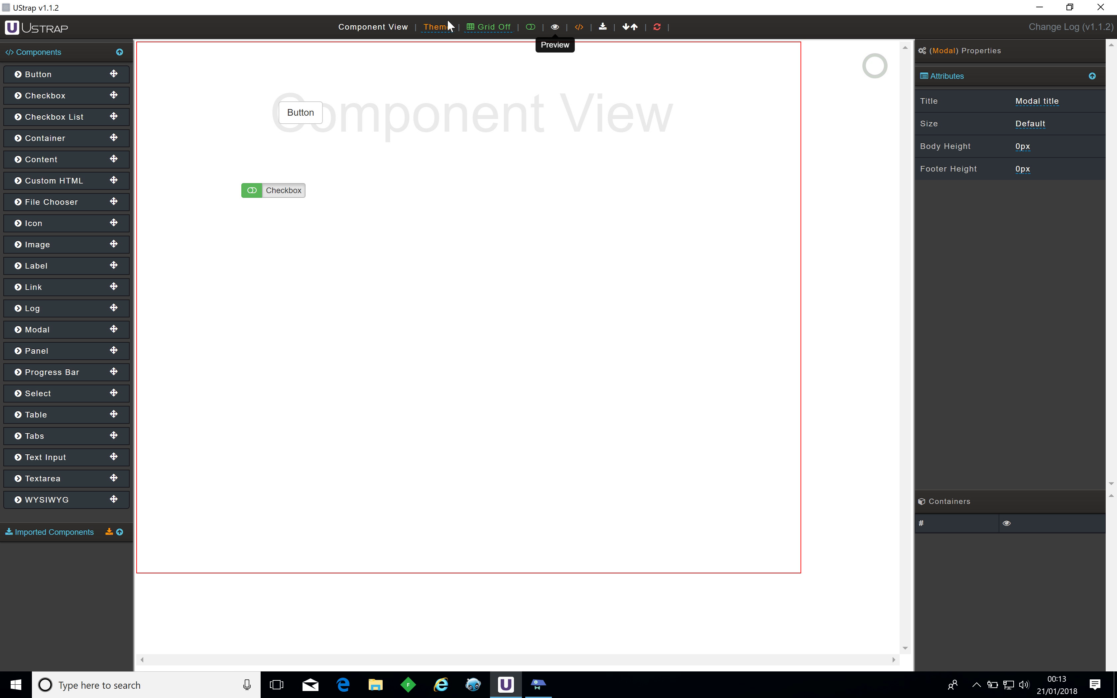
Step: Apply the Cyborg theme and move the button down and left so it sits above the checkbox
click(436, 26)
click(432, 56)
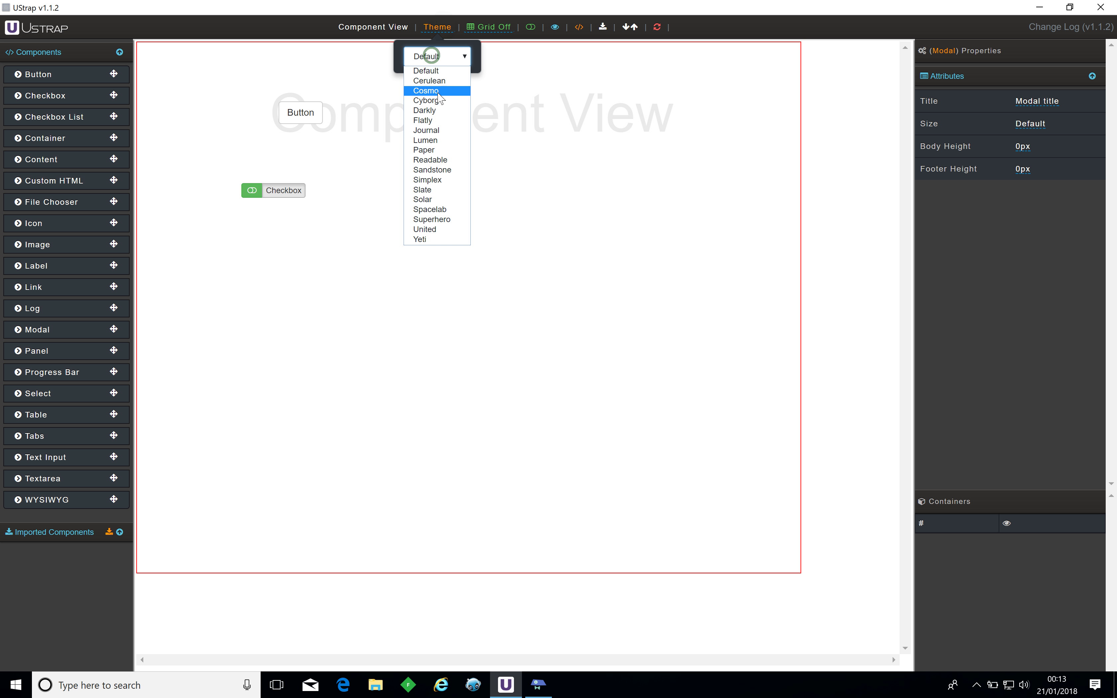
click(436, 100)
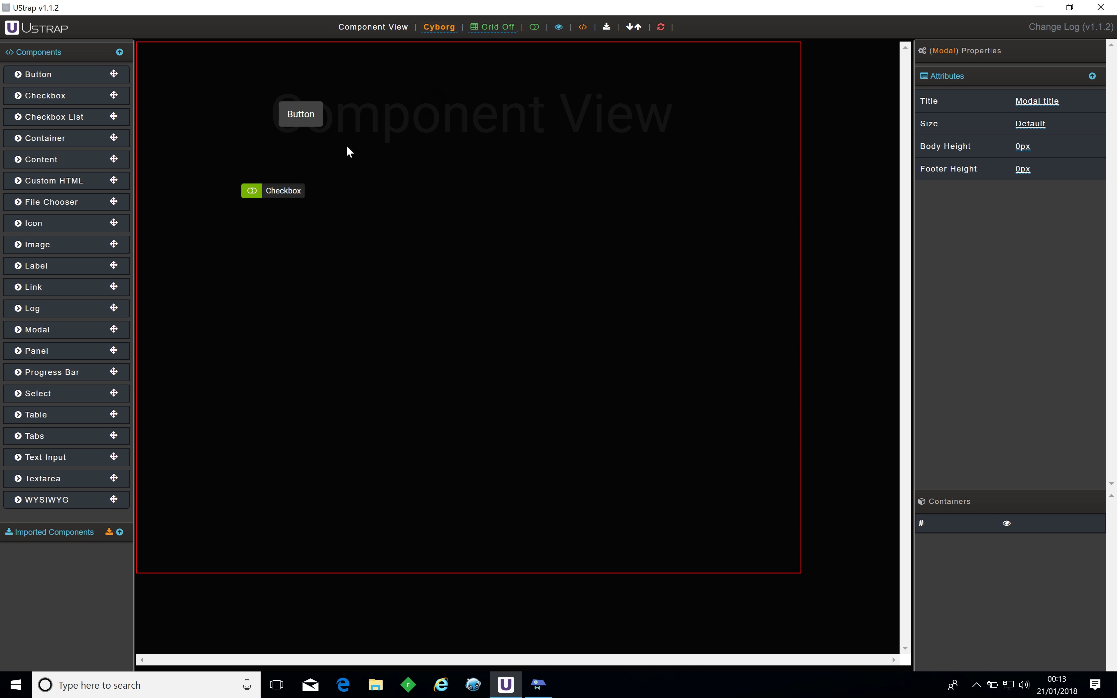
drag(299, 115, 263, 142)
click(400, 153)
Step: Turn on the 10x10 grid and snap the button and the checkbox below it to the same vertical grid line
click(495, 28)
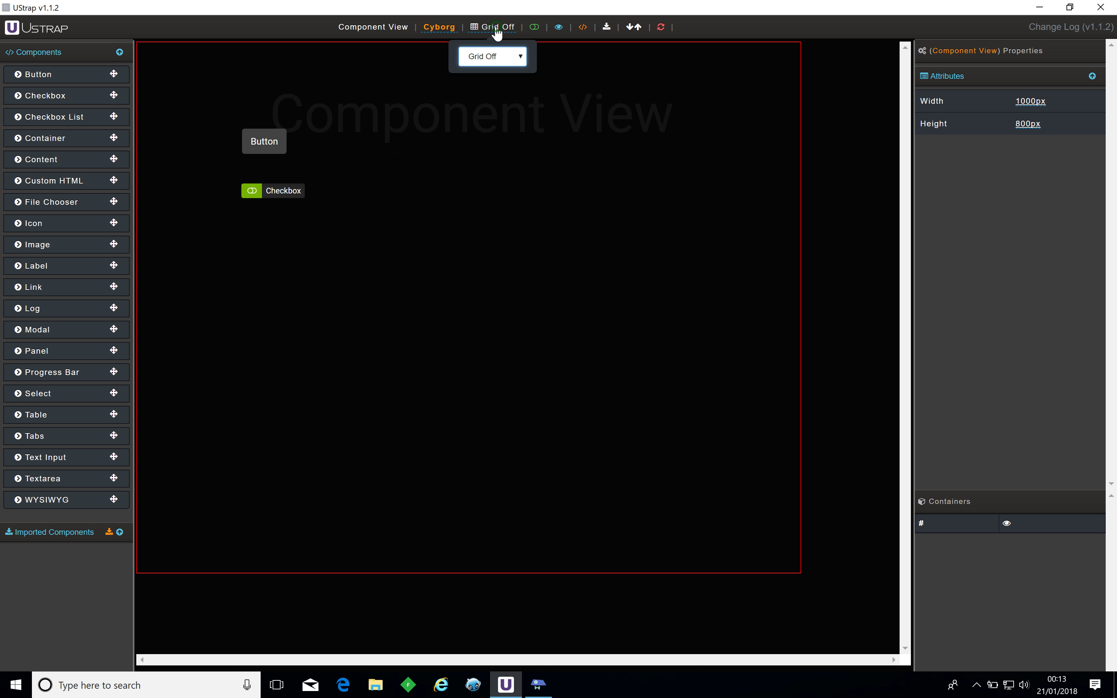
click(475, 65)
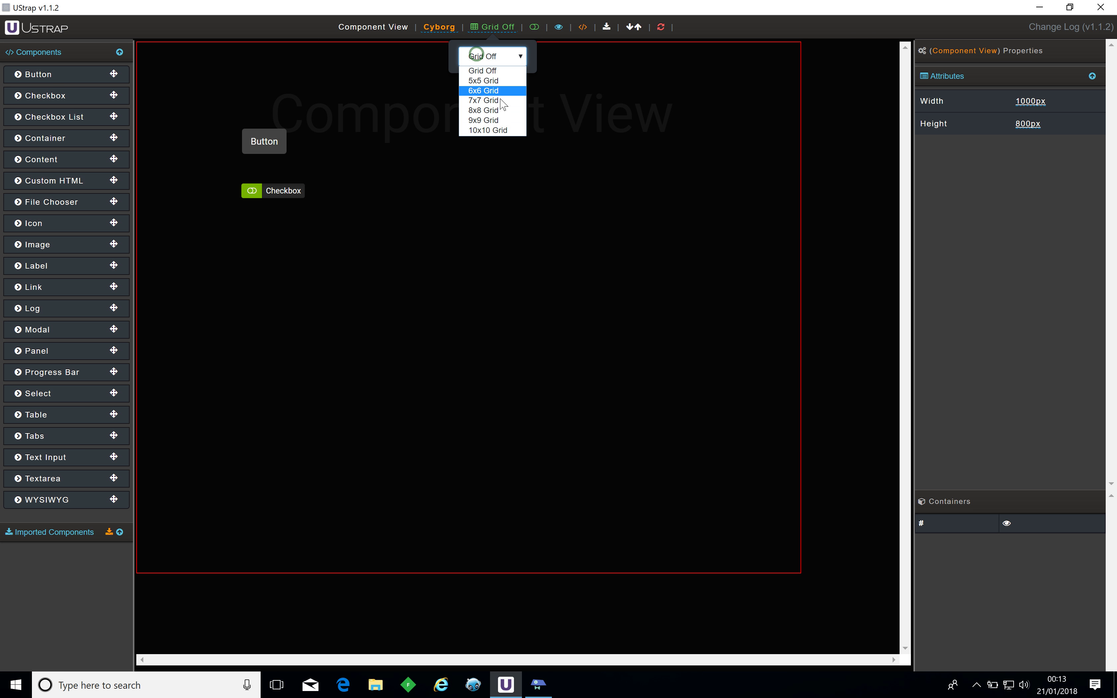
click(489, 133)
mouse_move(246, 144)
mouse_down()
mouse_move(285, 125)
mouse_move(233, 125)
mouse_move(268, 135)
mouse_move(245, 116)
mouse_move(257, 124)
mouse_up()
drag(252, 191, 246, 169)
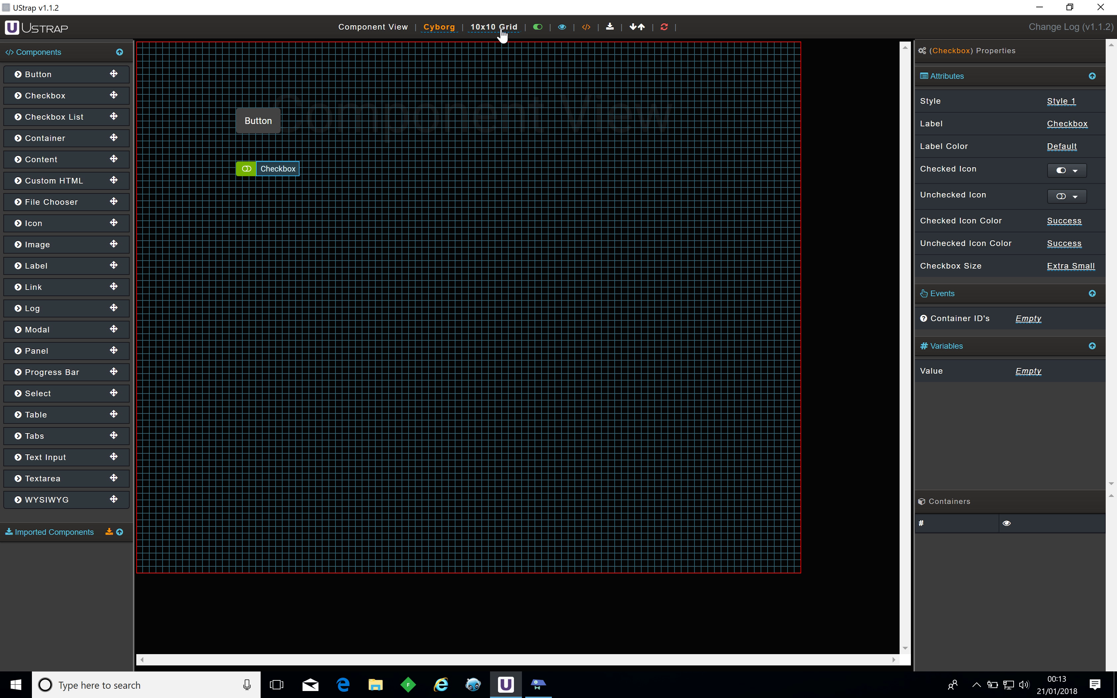
Step: Hide the grid lines and move the button slightly down toward the checkbox, keeping their left edges aligned
click(539, 29)
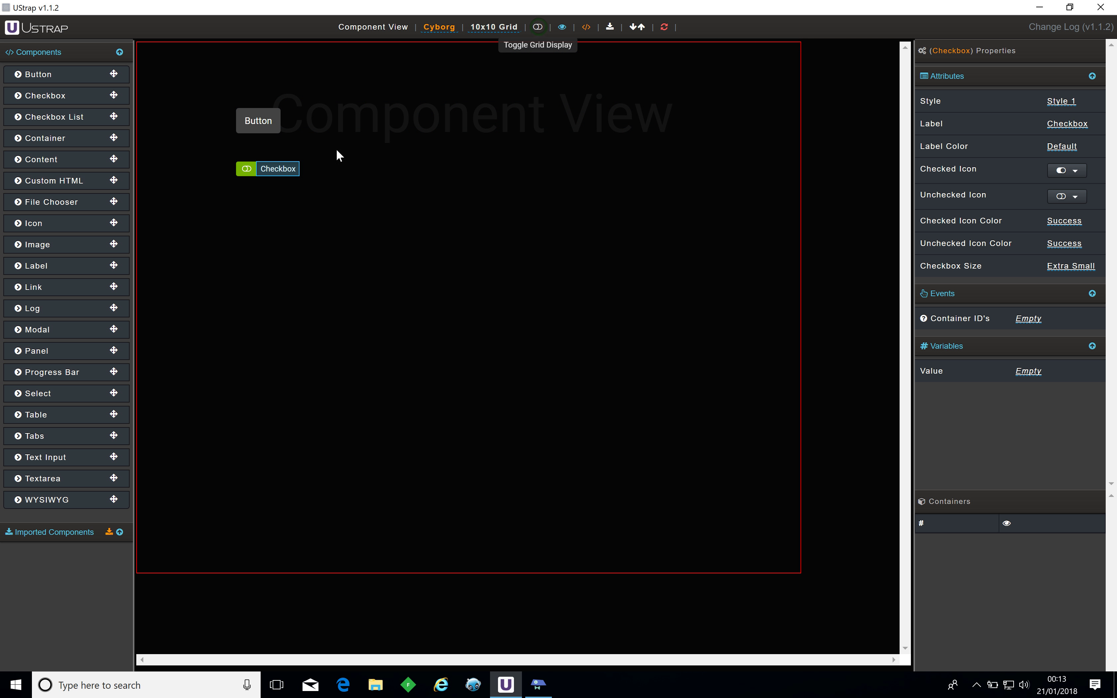
mouse_move(257, 116)
mouse_down()
mouse_move(330, 104)
mouse_move(275, 100)
mouse_move(252, 123)
mouse_up()
Step: Switch the layout grid to Grid Off
click(508, 27)
click(493, 56)
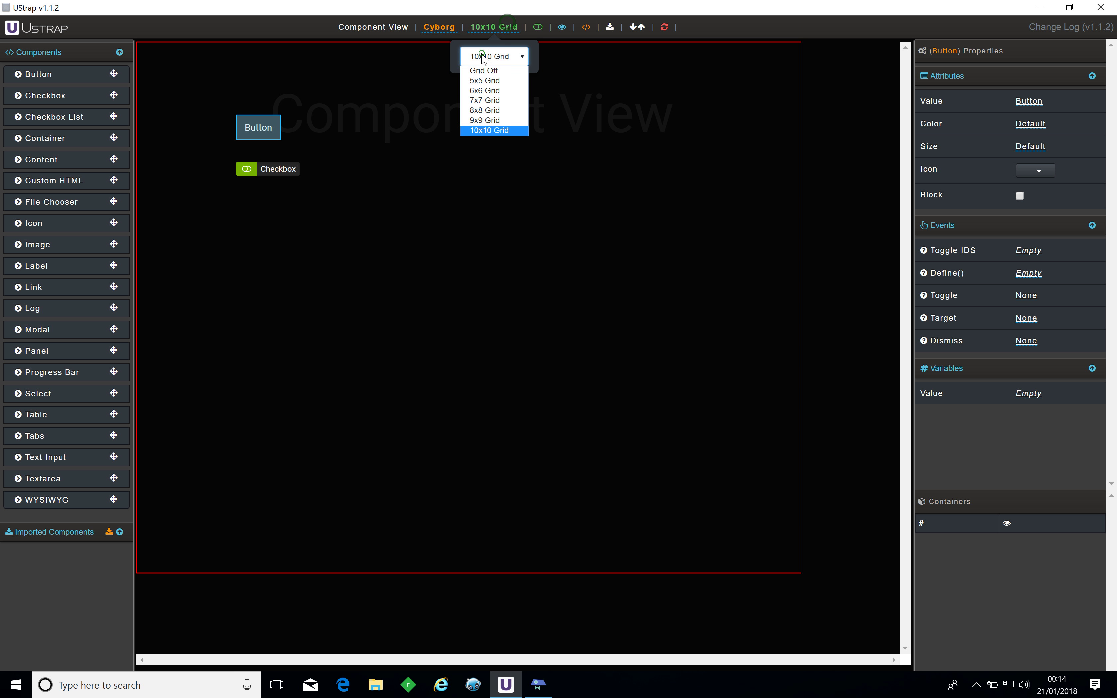
click(483, 69)
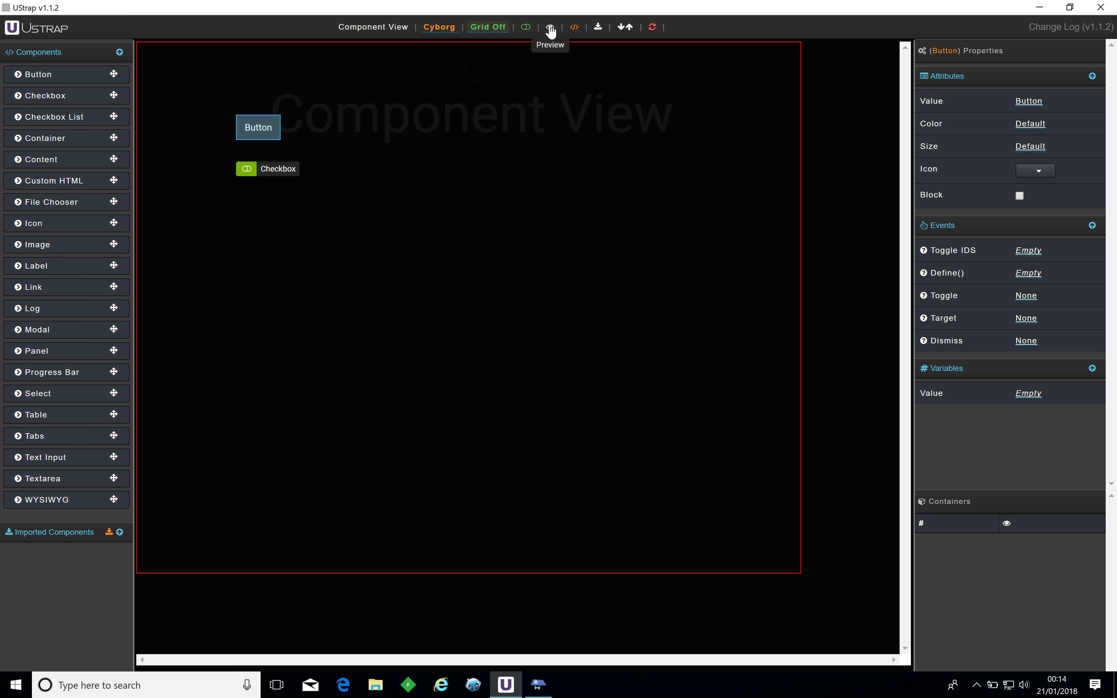
Step: Preview the Cyborg-themed layout in its own window and close the preview
click(550, 29)
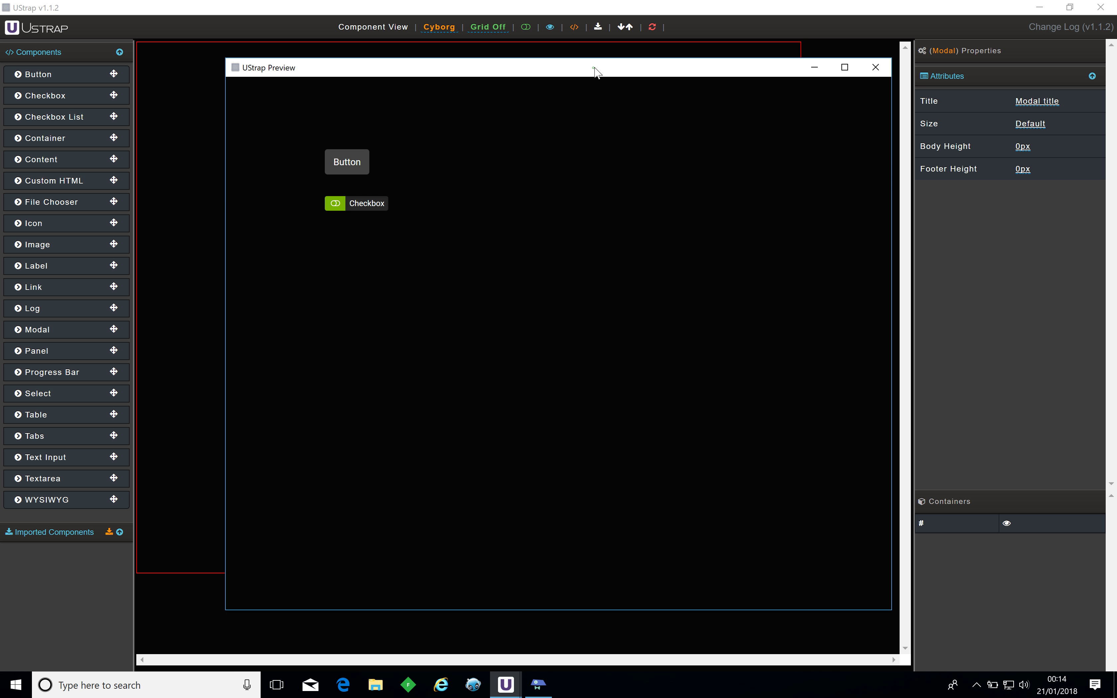
drag(595, 69, 550, 62)
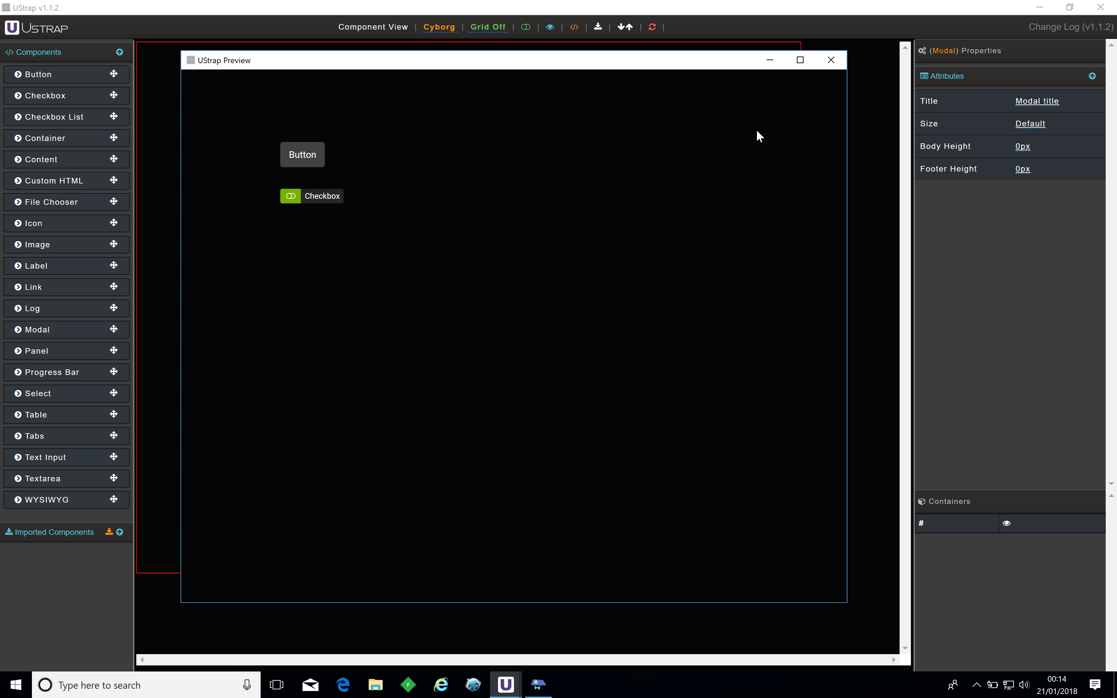
click(831, 62)
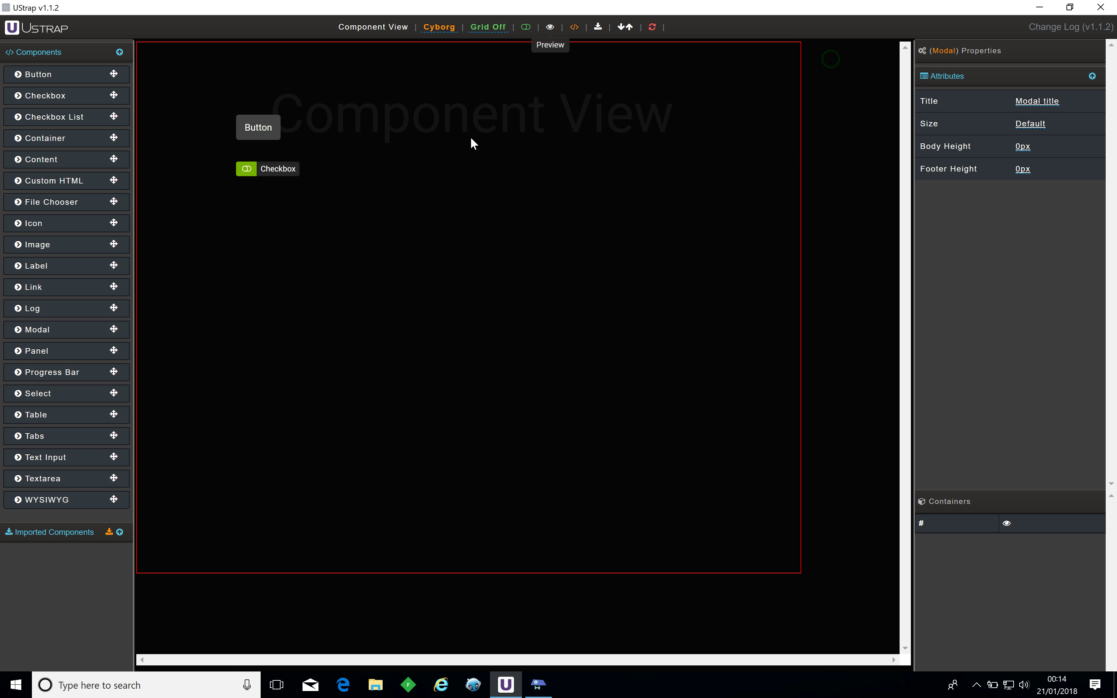
Step: Set the width of the Component View to 500px
click(451, 163)
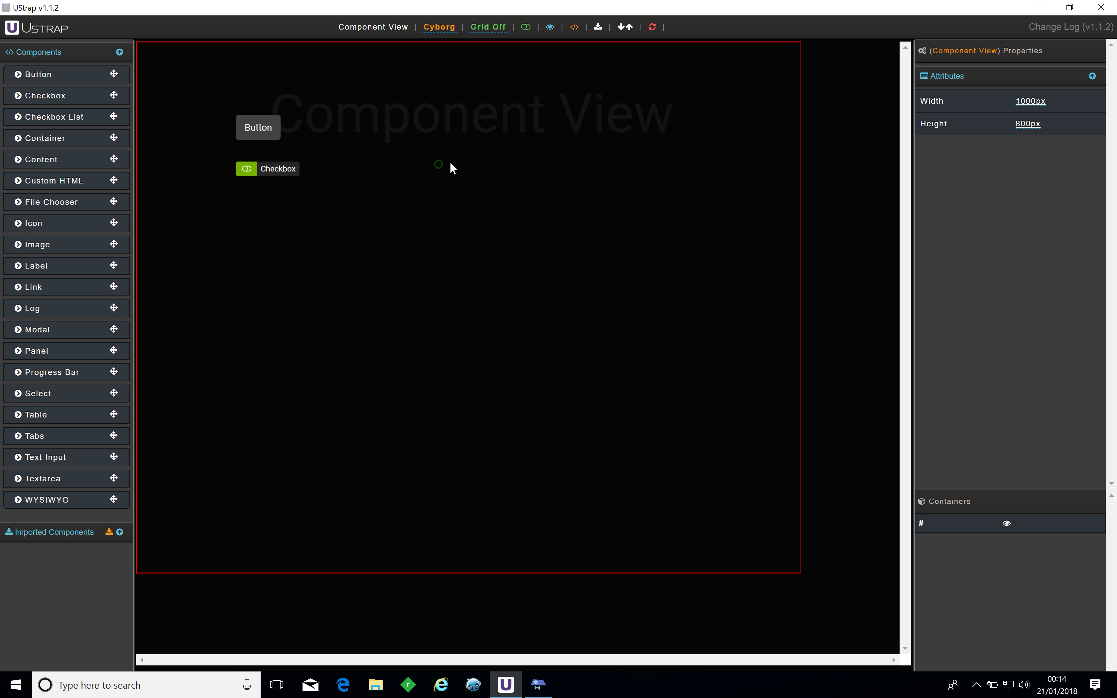
click(1031, 101)
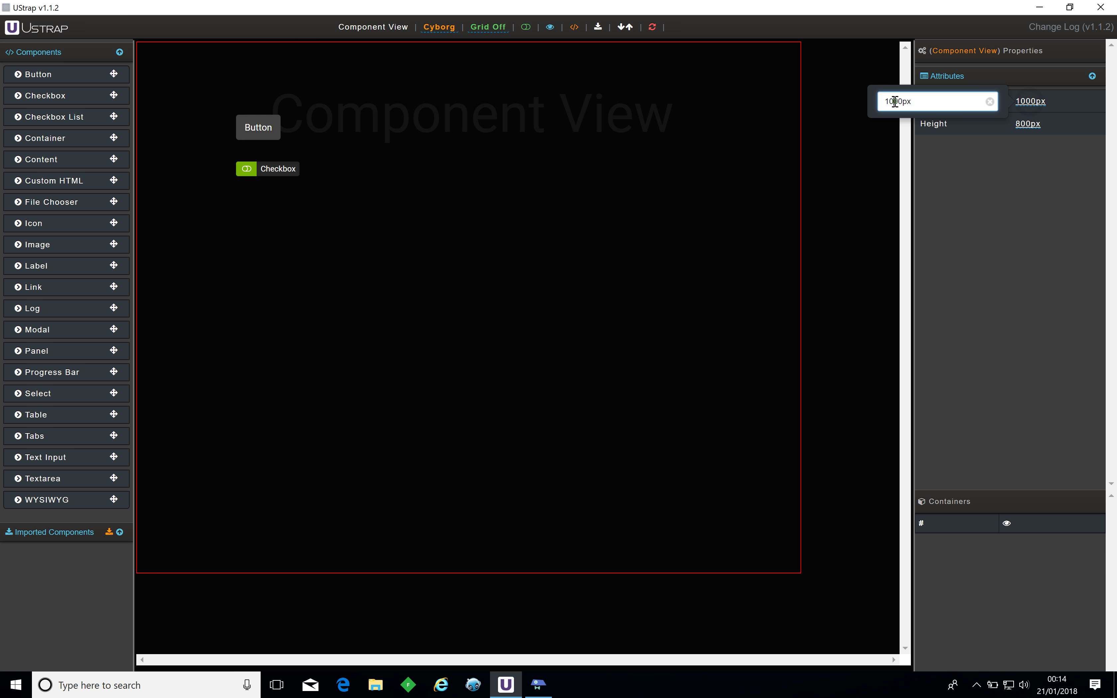
key(BackSpace)
key(BackSpace)
text(5)
key(Return)
Step: Set the height of the Component View to 400px
click(1023, 124)
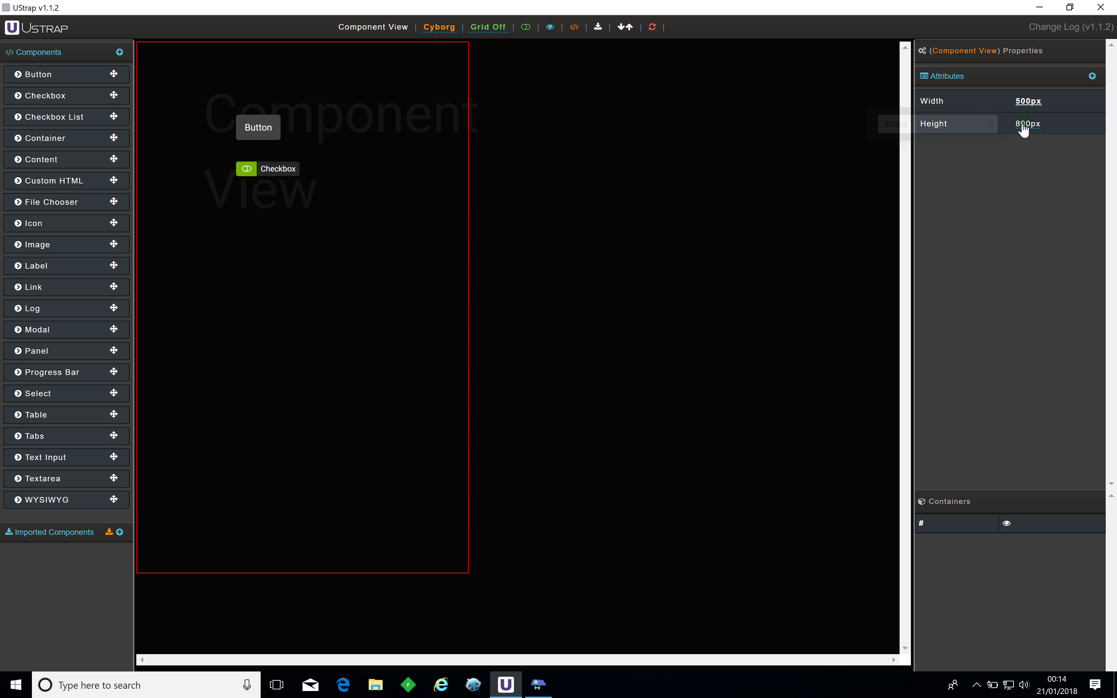
click(894, 122)
key(BackSpace)
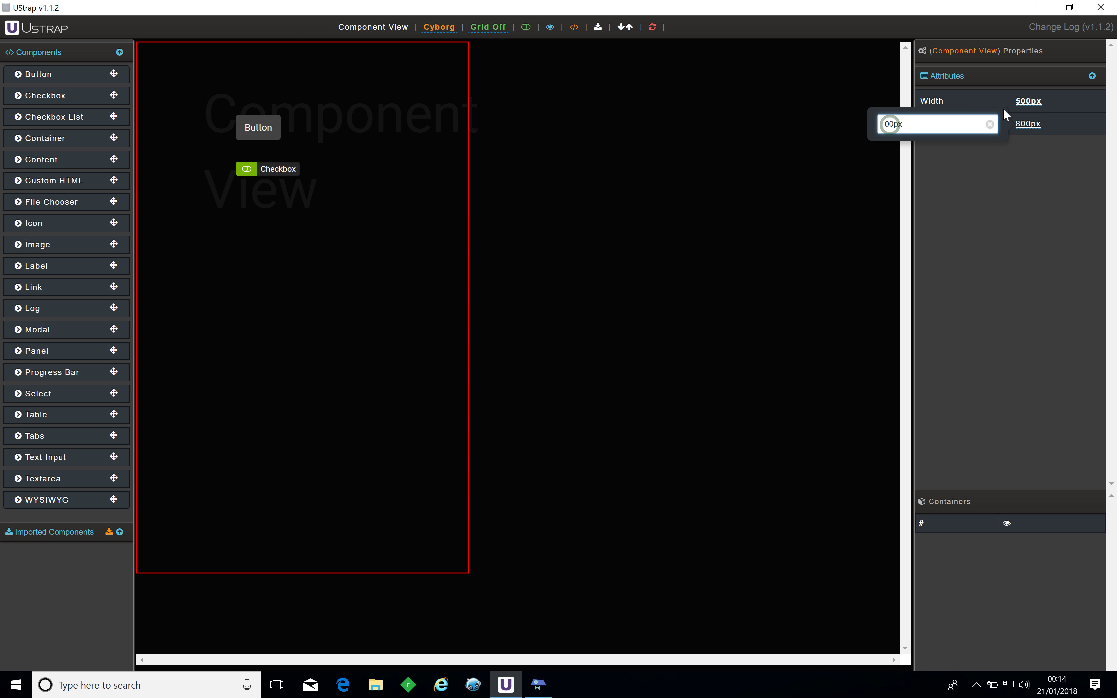
text(4)
key(Return)
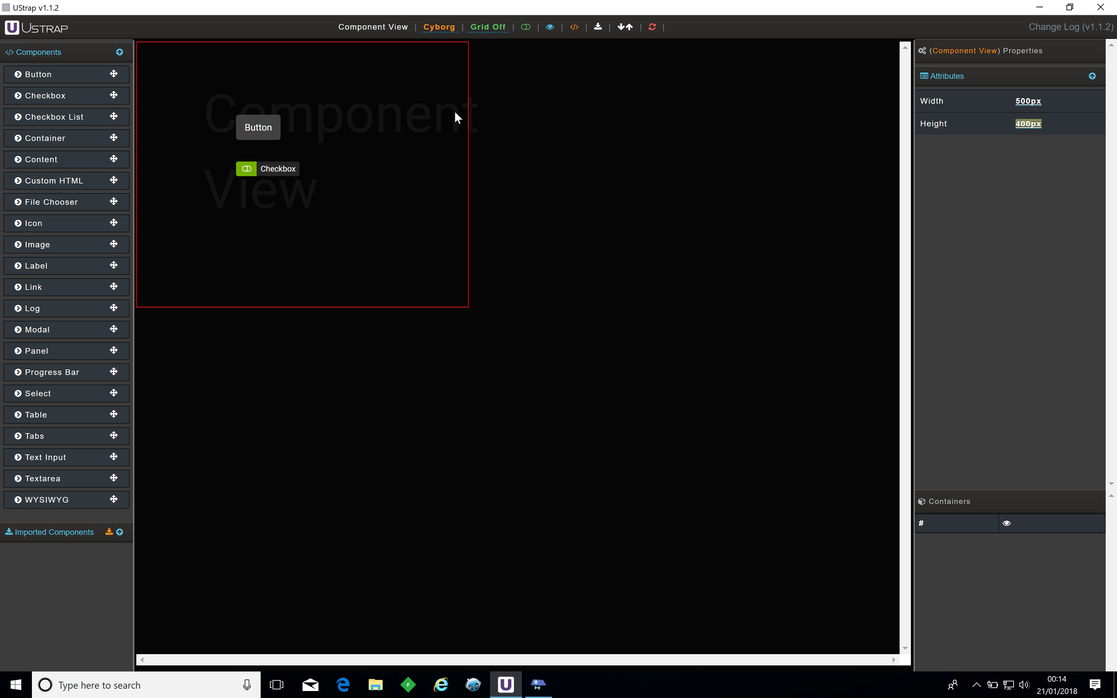
Step: Preview the resized interface window and close the preview
click(551, 27)
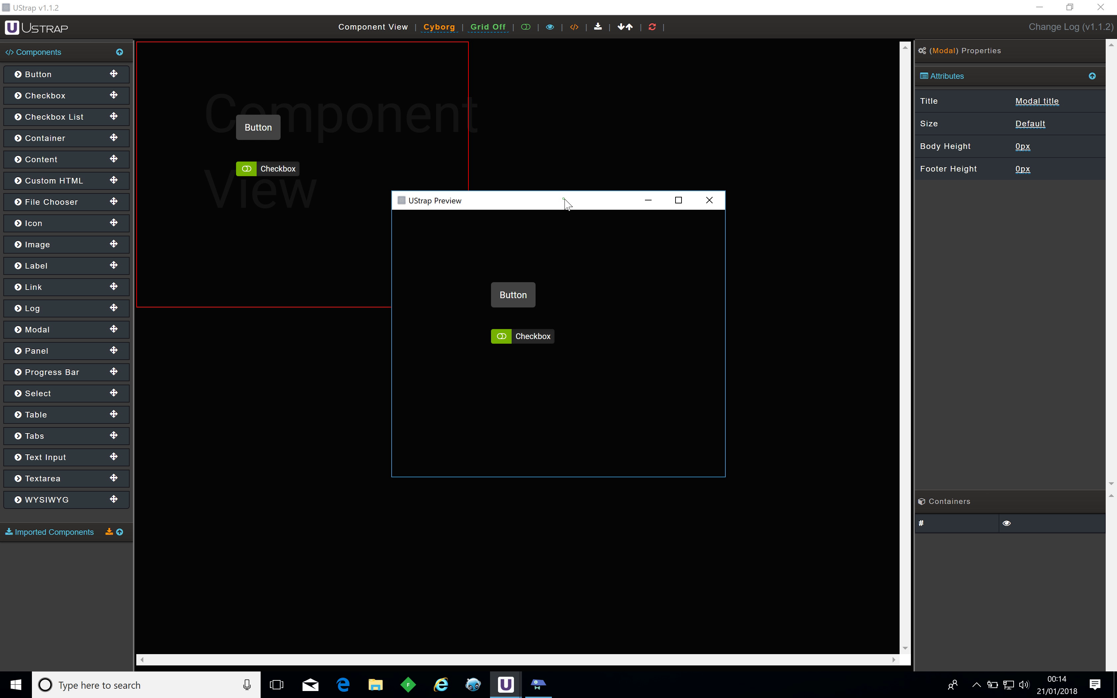
drag(564, 200, 478, 156)
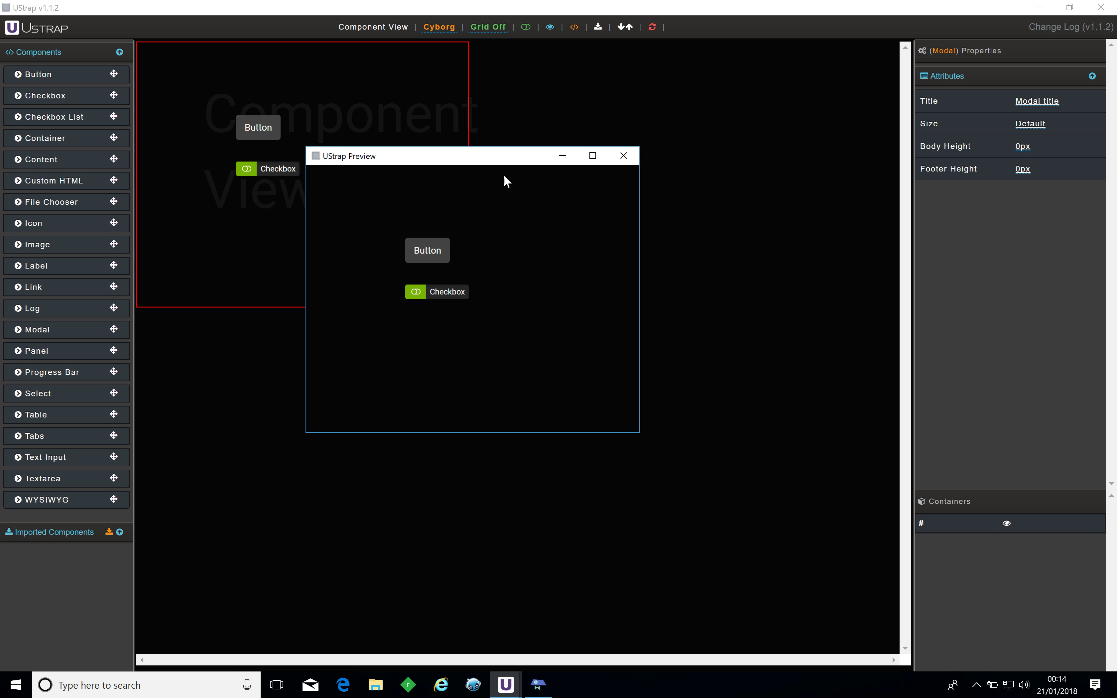
click(625, 156)
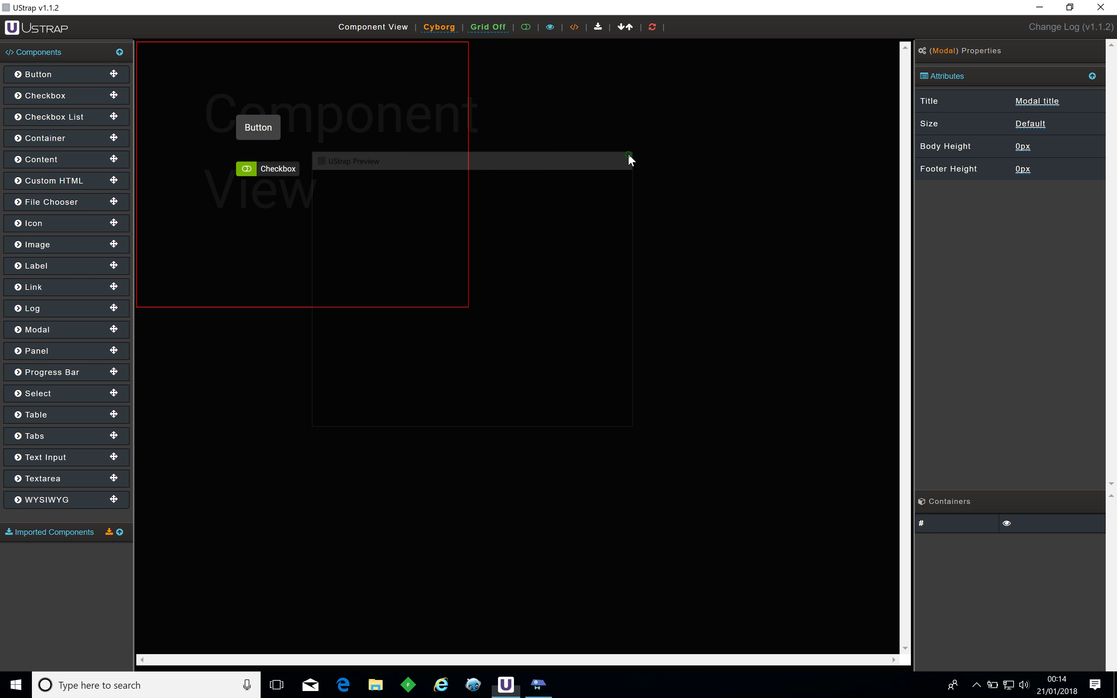
Step: Inspect the custom JavaScript/jQuery editor and close it without adding code
click(575, 27)
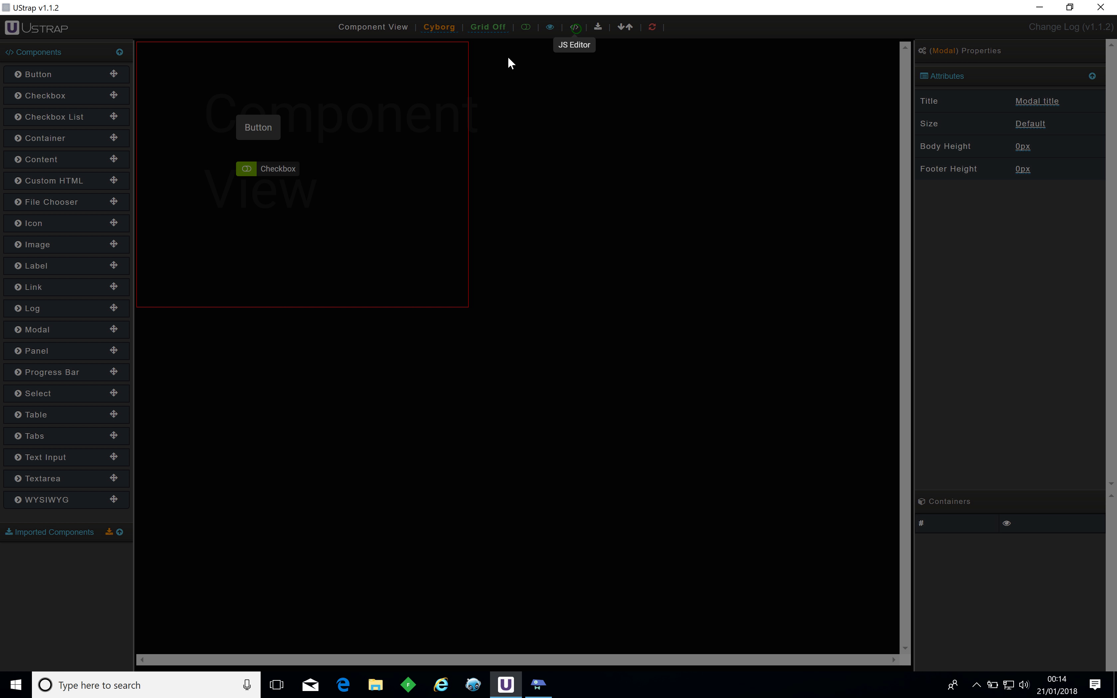
click(446, 133)
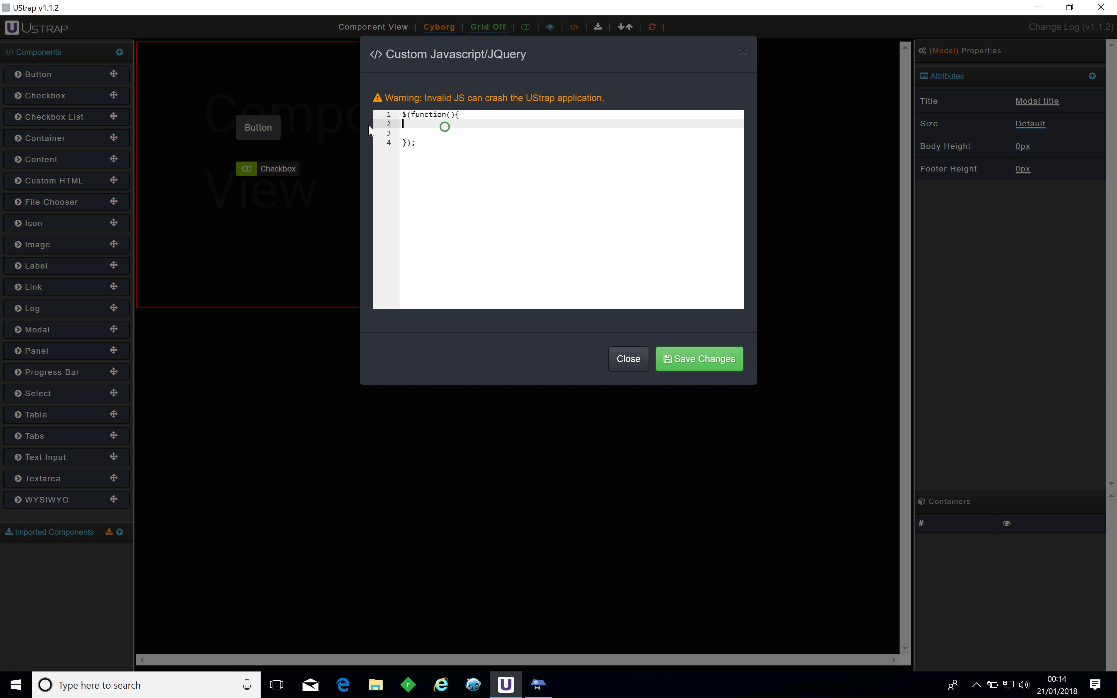
click(480, 120)
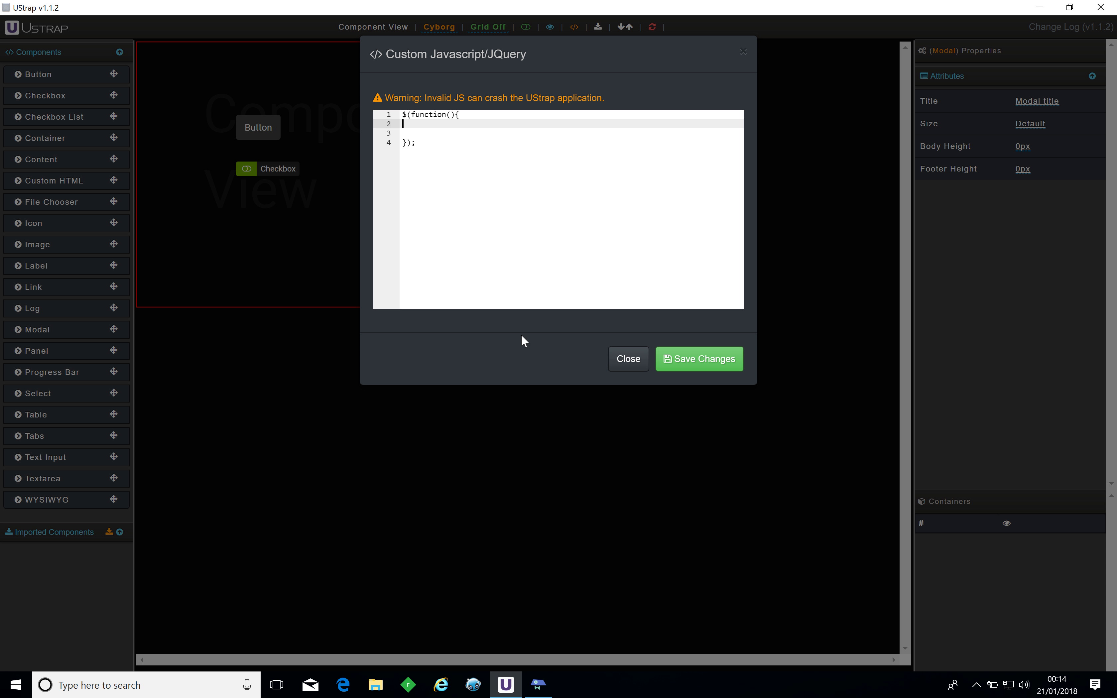
click(636, 361)
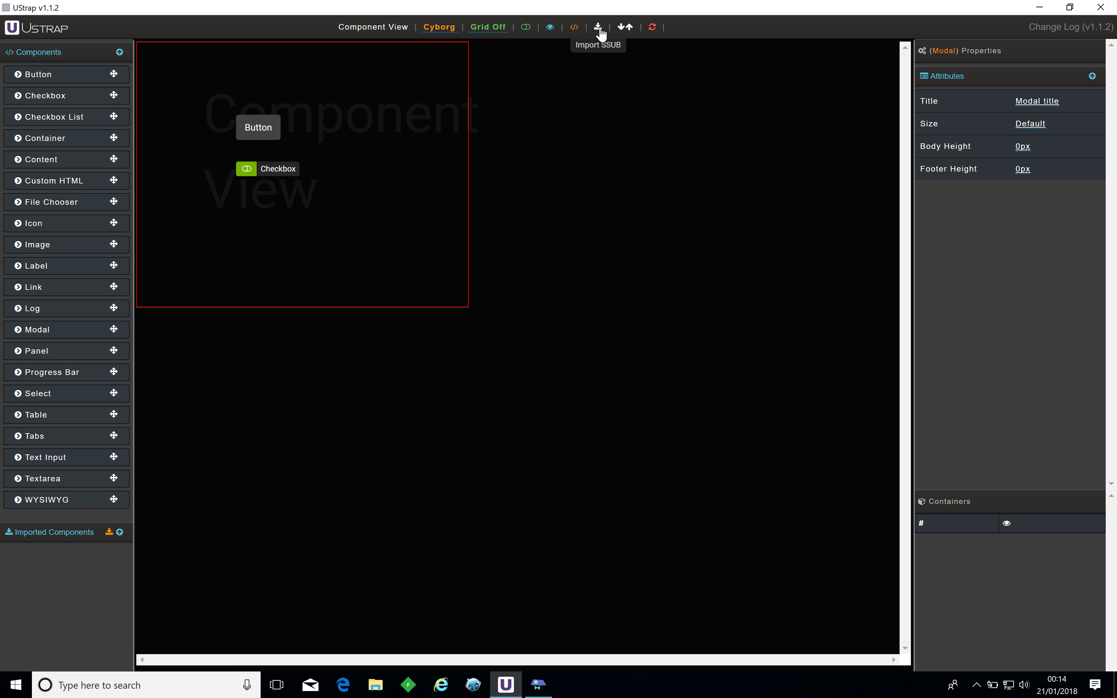
Step: Review the Import SSUB Code dialog for converting old code, and close it without importing
click(599, 29)
click(521, 272)
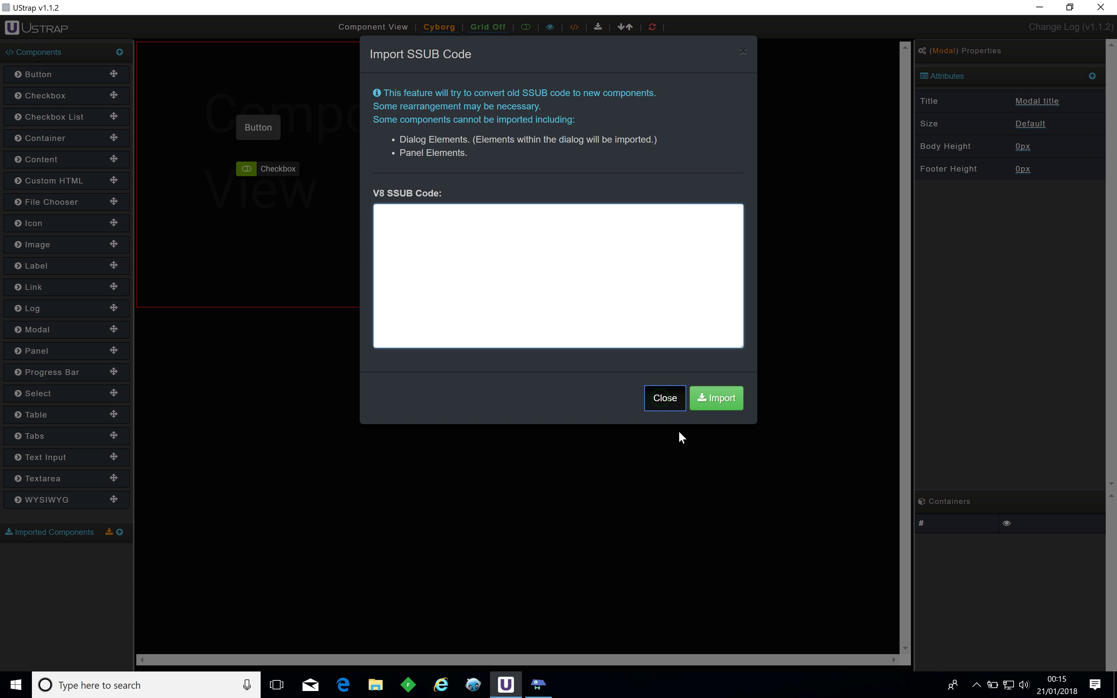
click(665, 398)
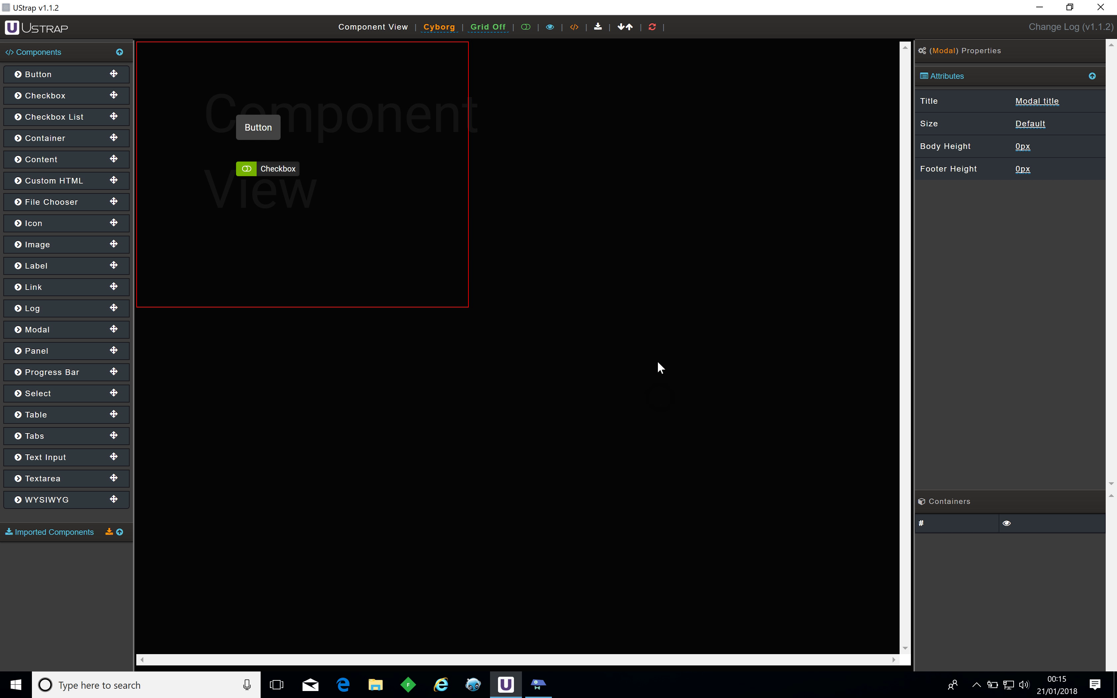
Step: Review the options for importing from a .ubot file, and return to the export settings
click(626, 28)
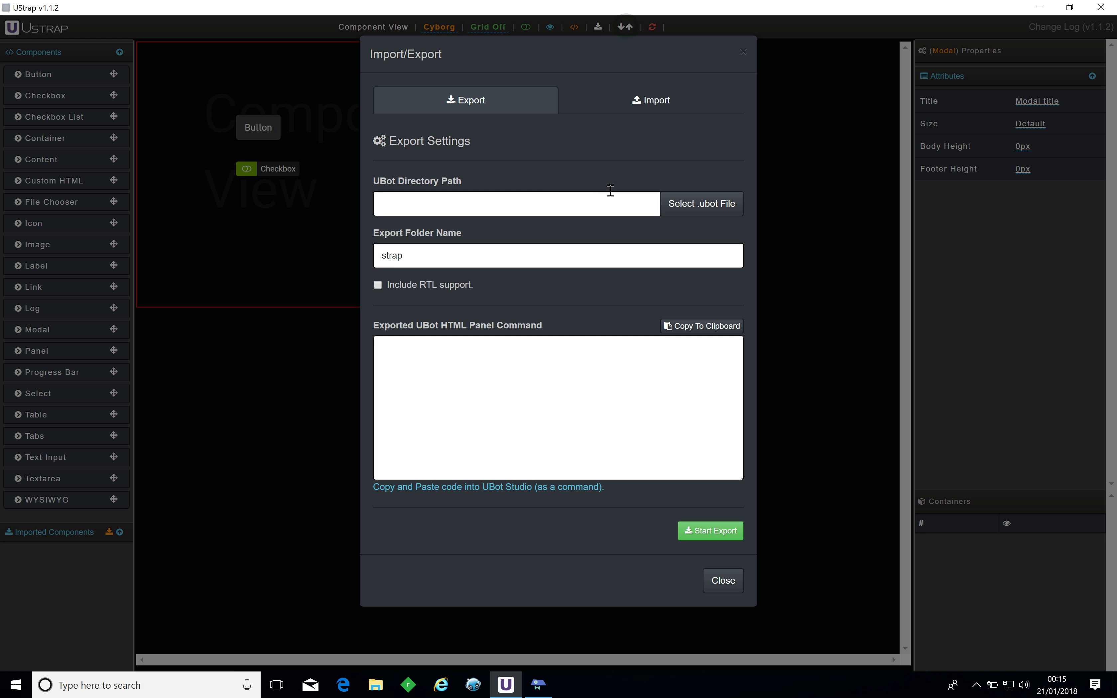
click(649, 107)
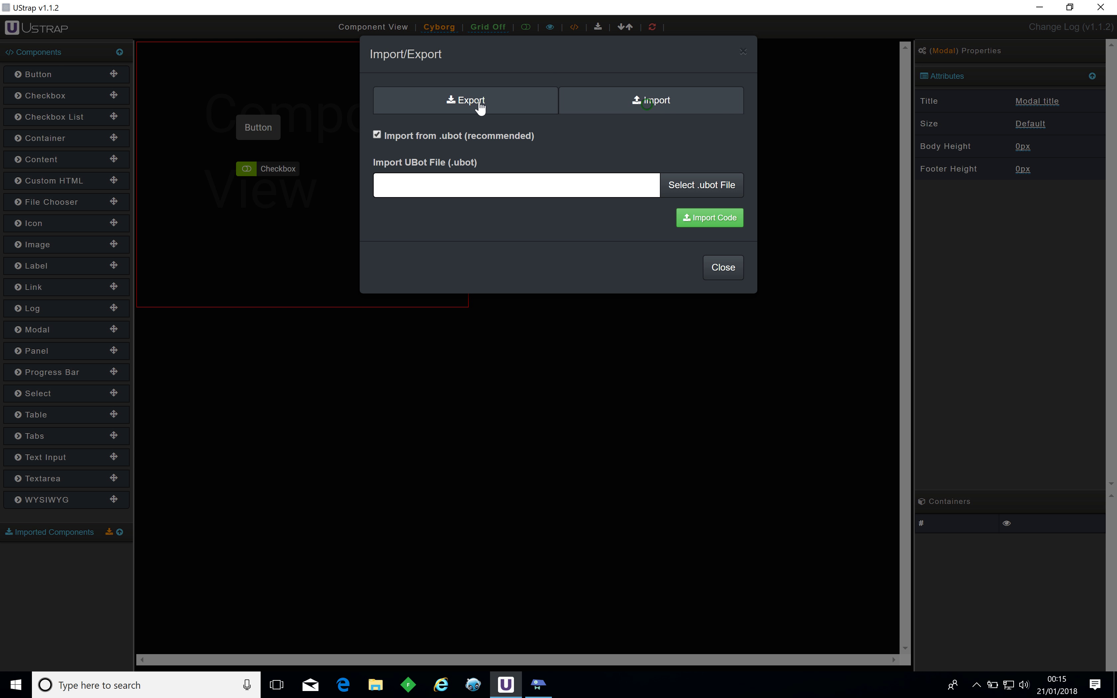
click(478, 101)
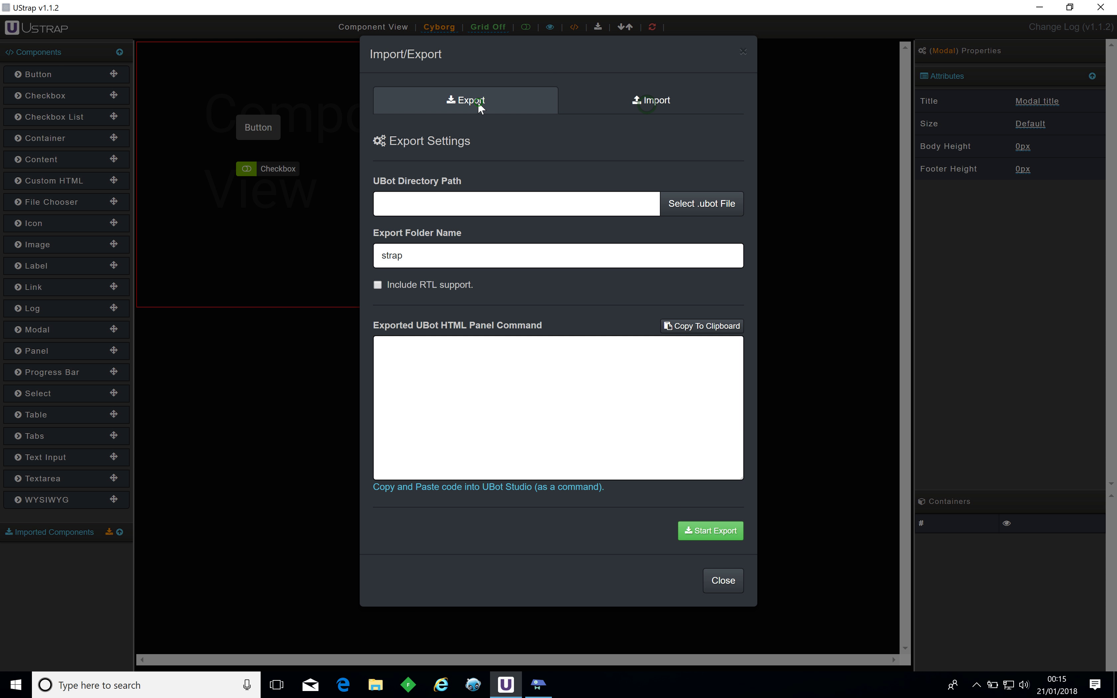
Step: Set the UBot directory path by choosing UStrap Example.ubot from the UStrap Example folder on the Desktop
click(698, 208)
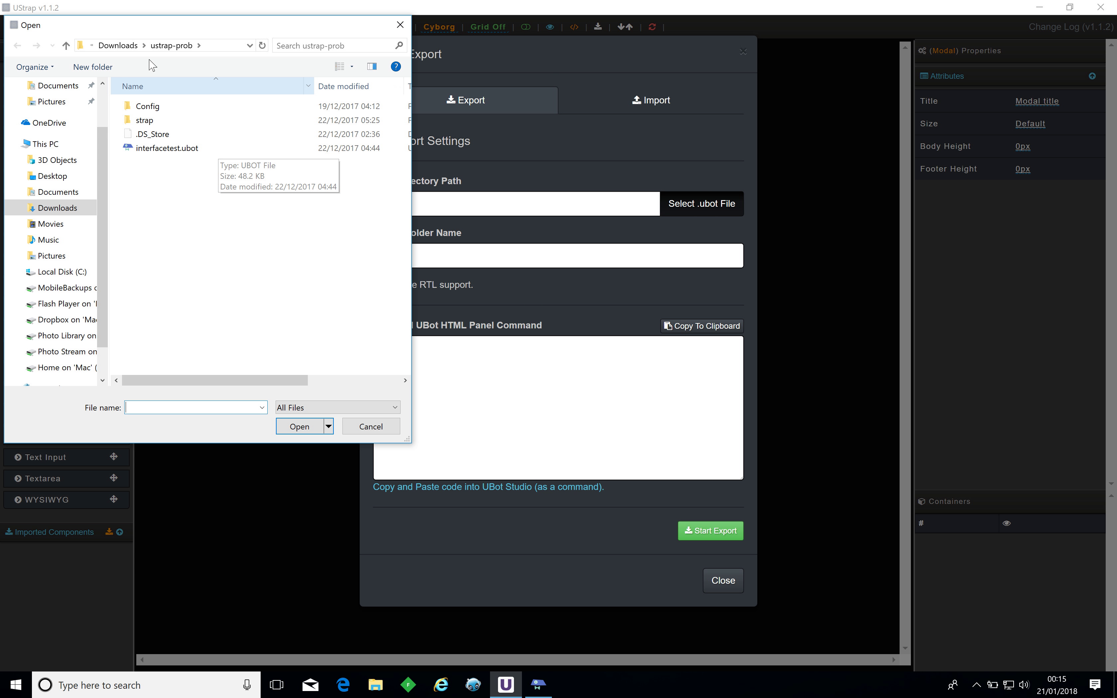
click(118, 45)
scroll(51, 134, up, 2)
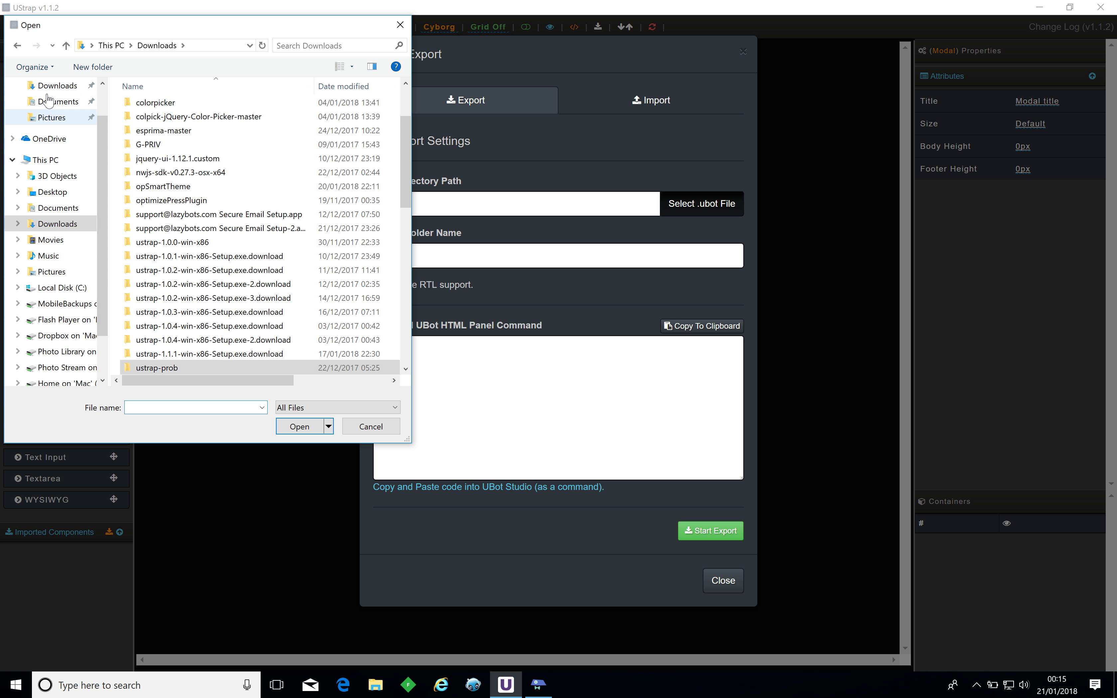
click(59, 115)
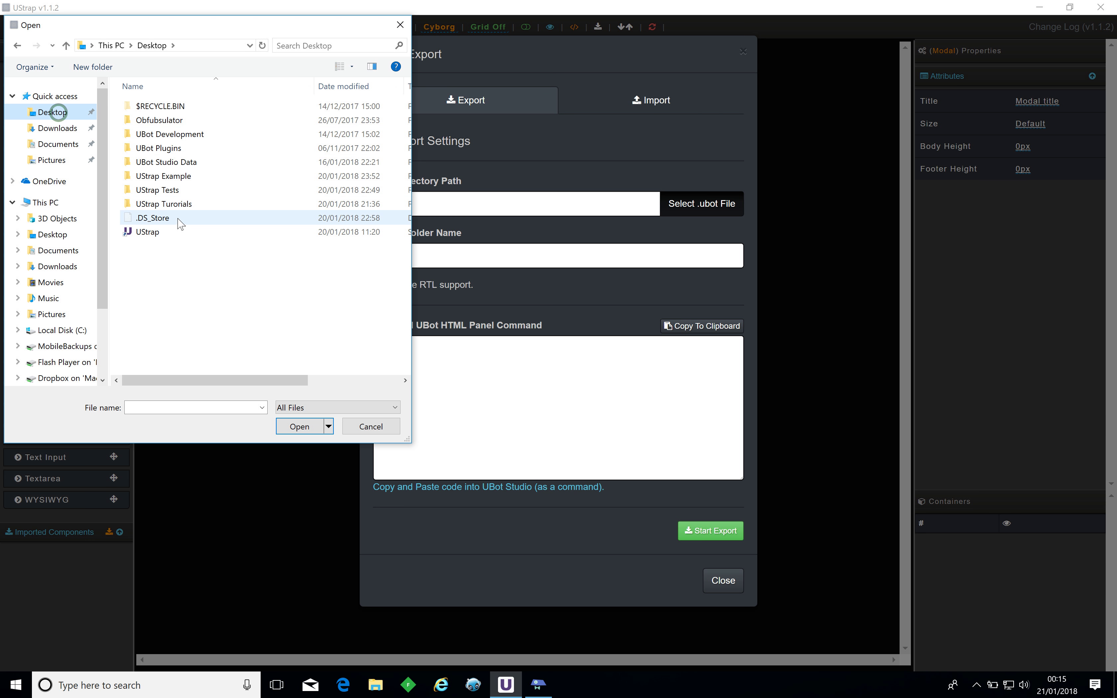
double_click(179, 176)
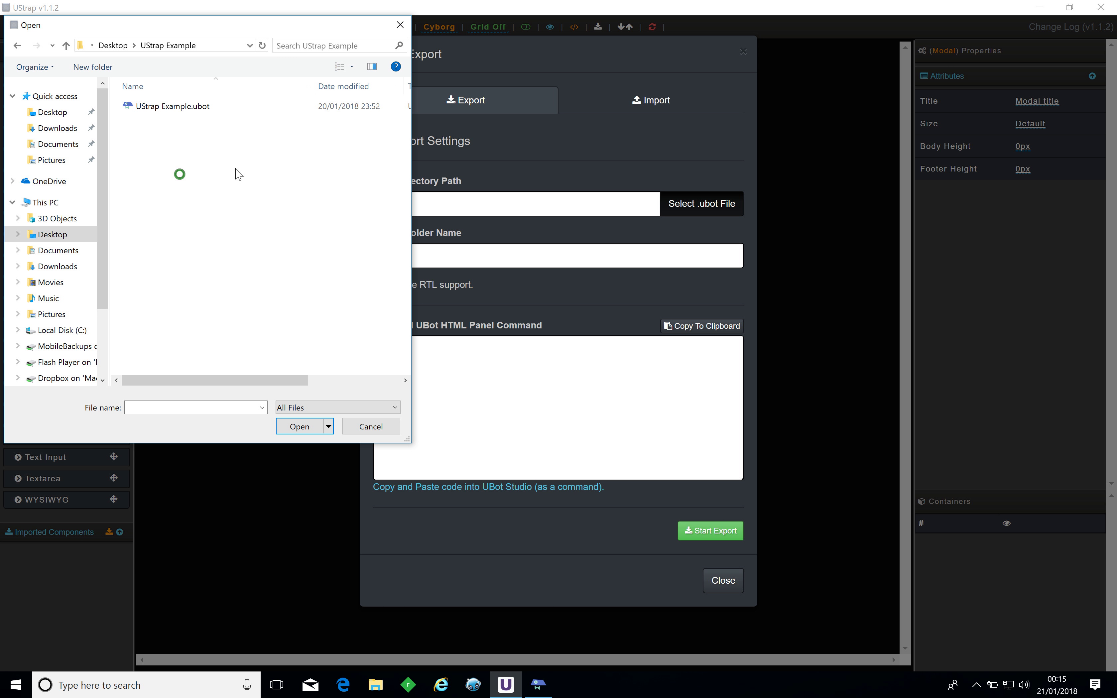
click(201, 106)
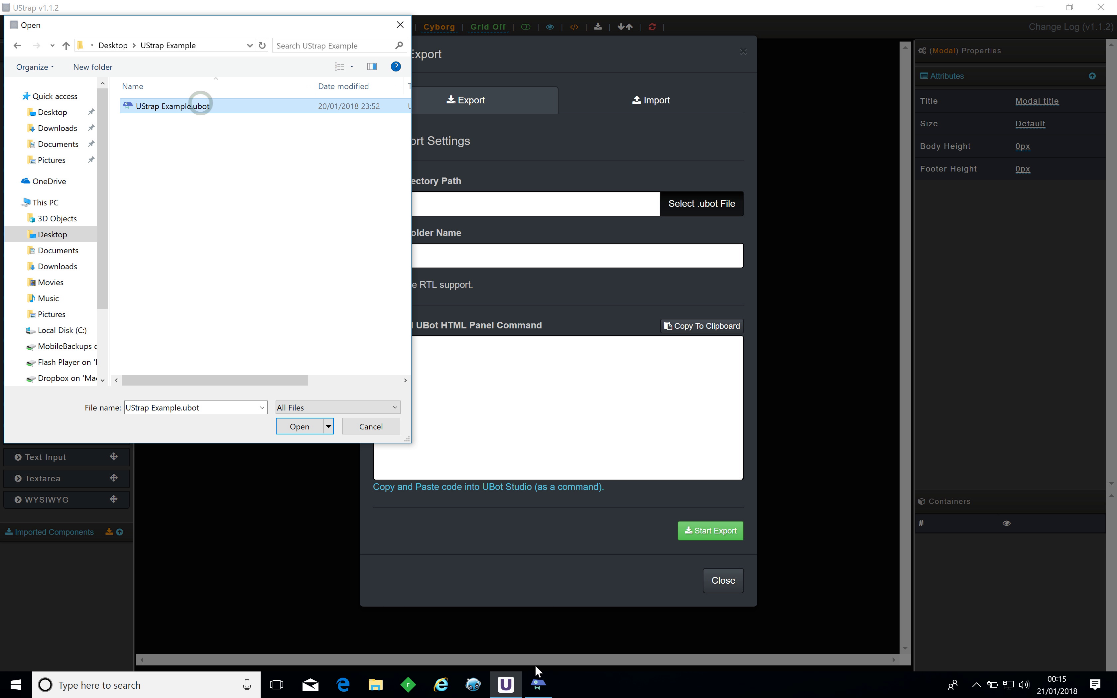
click(537, 683)
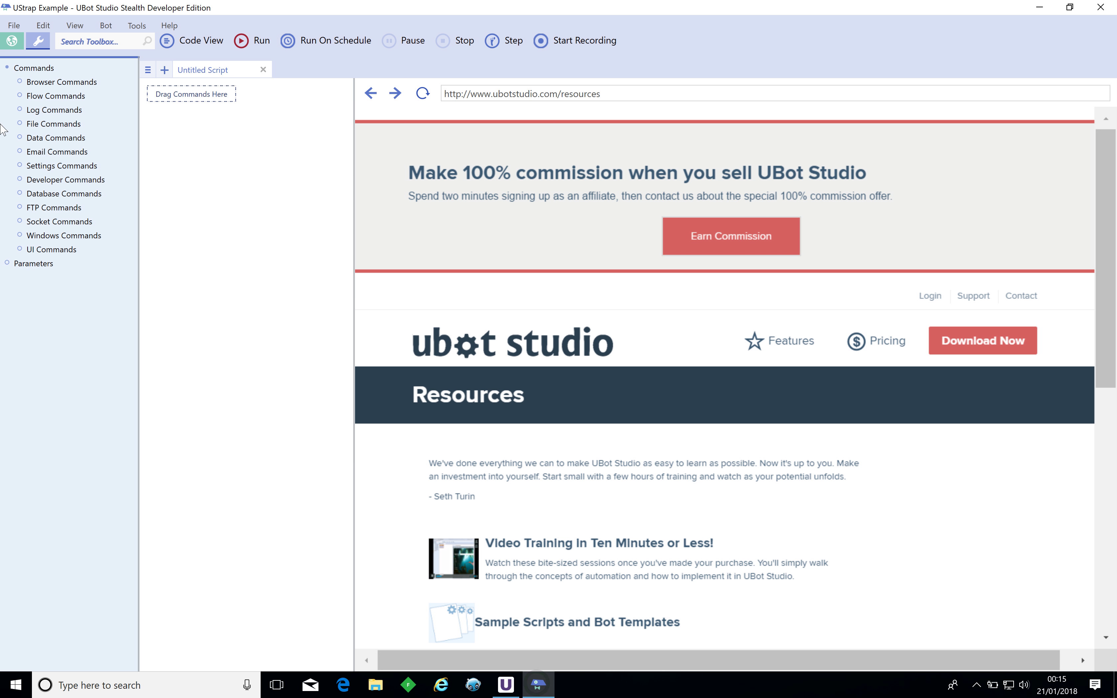
click(1040, 5)
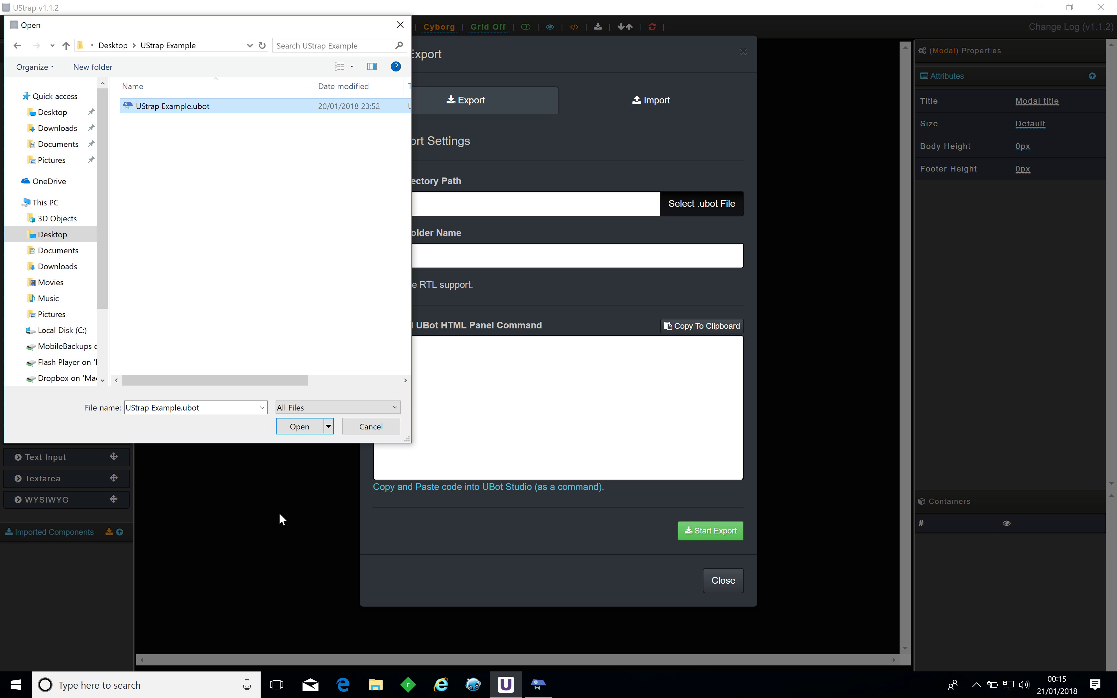
click(299, 426)
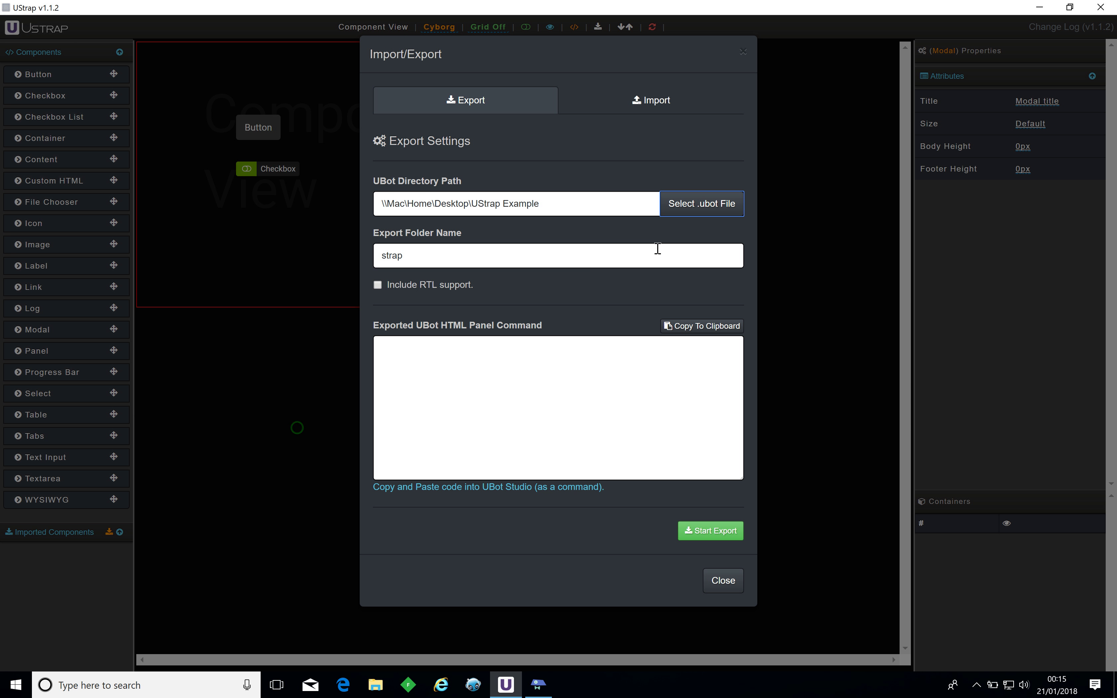
Step: Export the interface to the folder named strap and select the whole generated HTML panel command
click(423, 258)
double_click(423, 258)
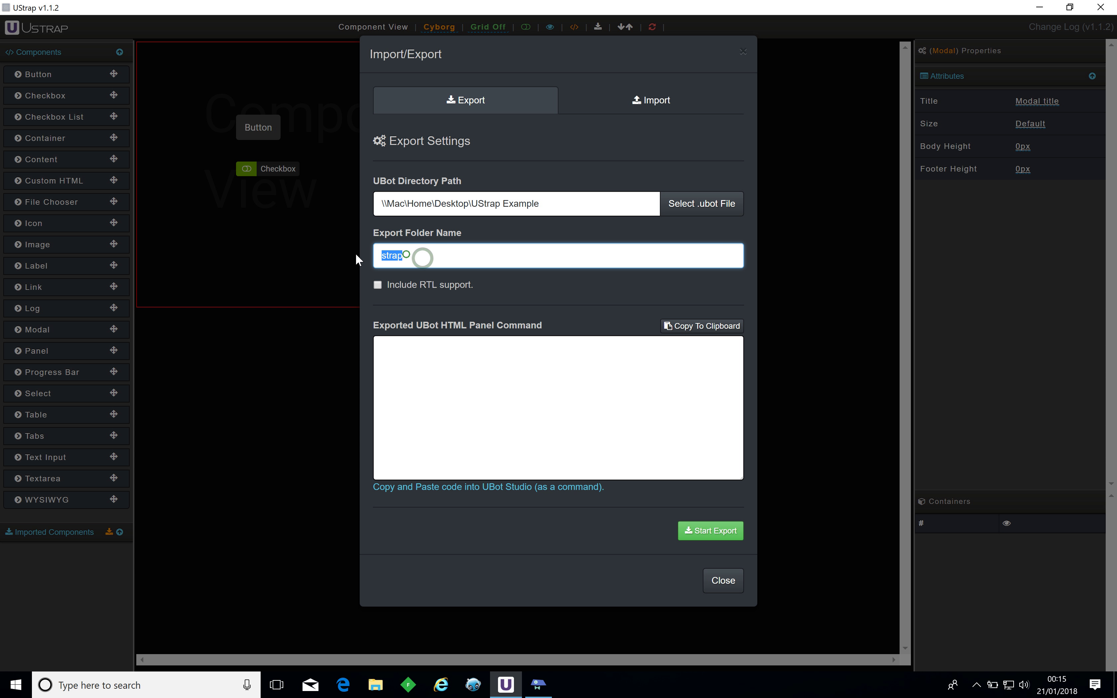
click(459, 373)
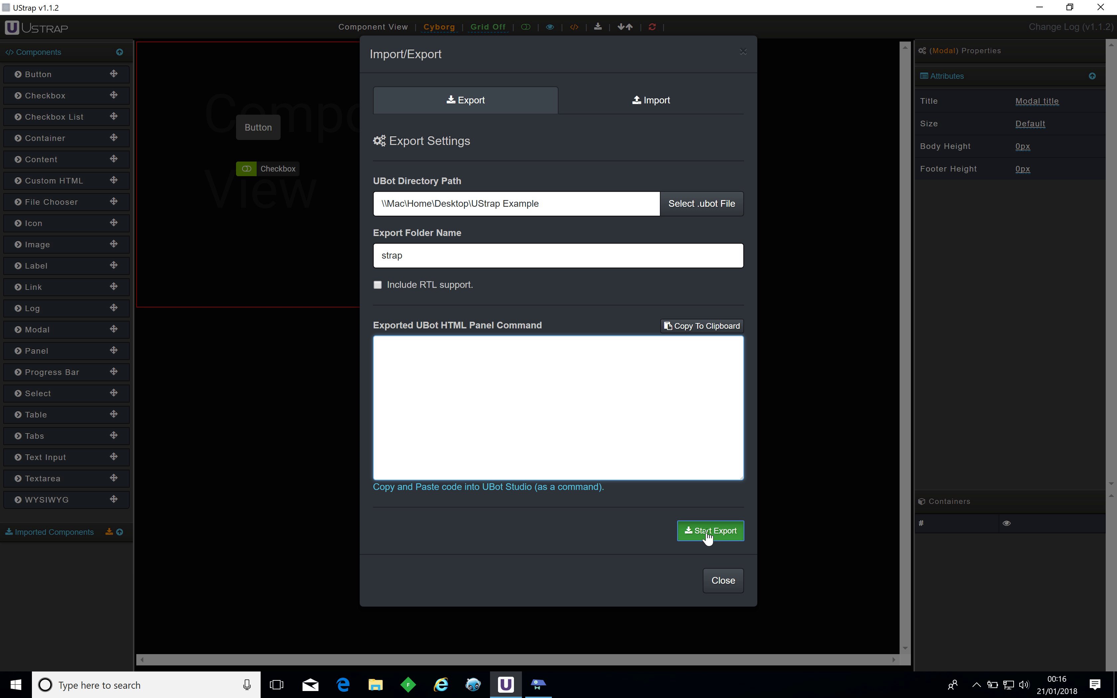
click(692, 531)
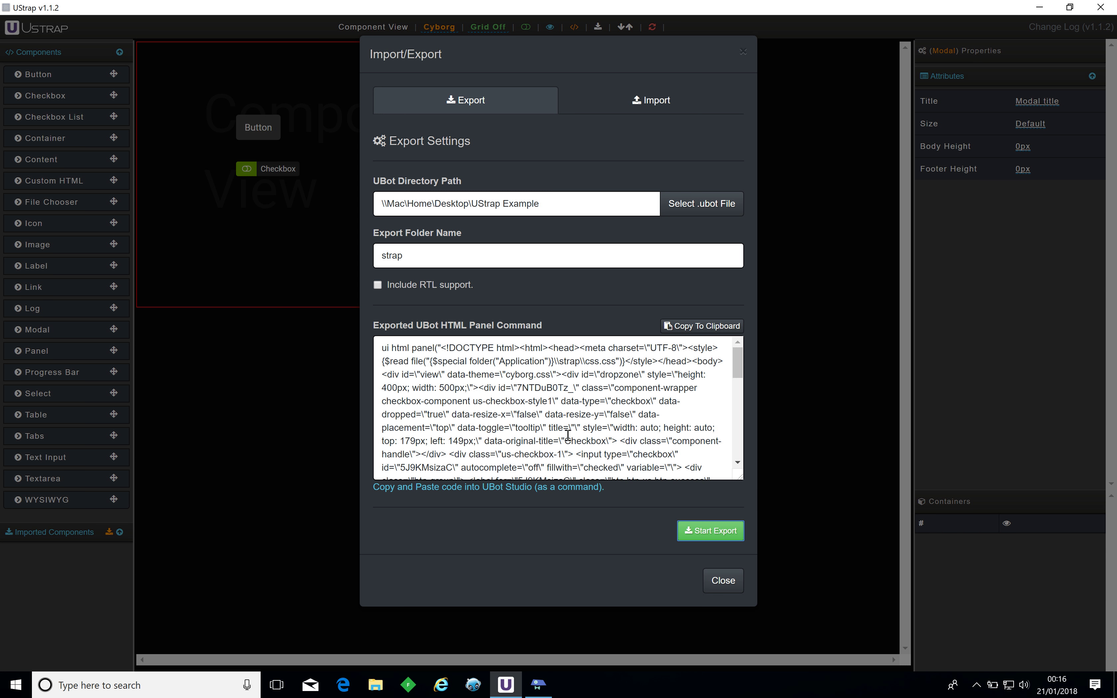
click(560, 415)
click(661, 391)
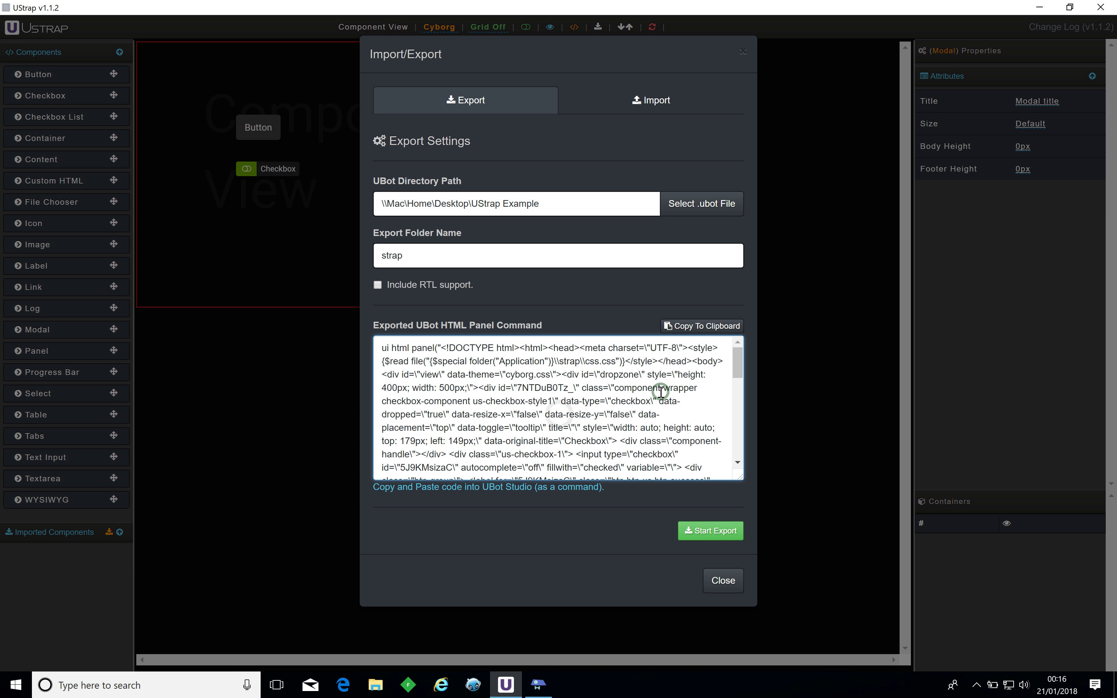
key(ctrl+a)
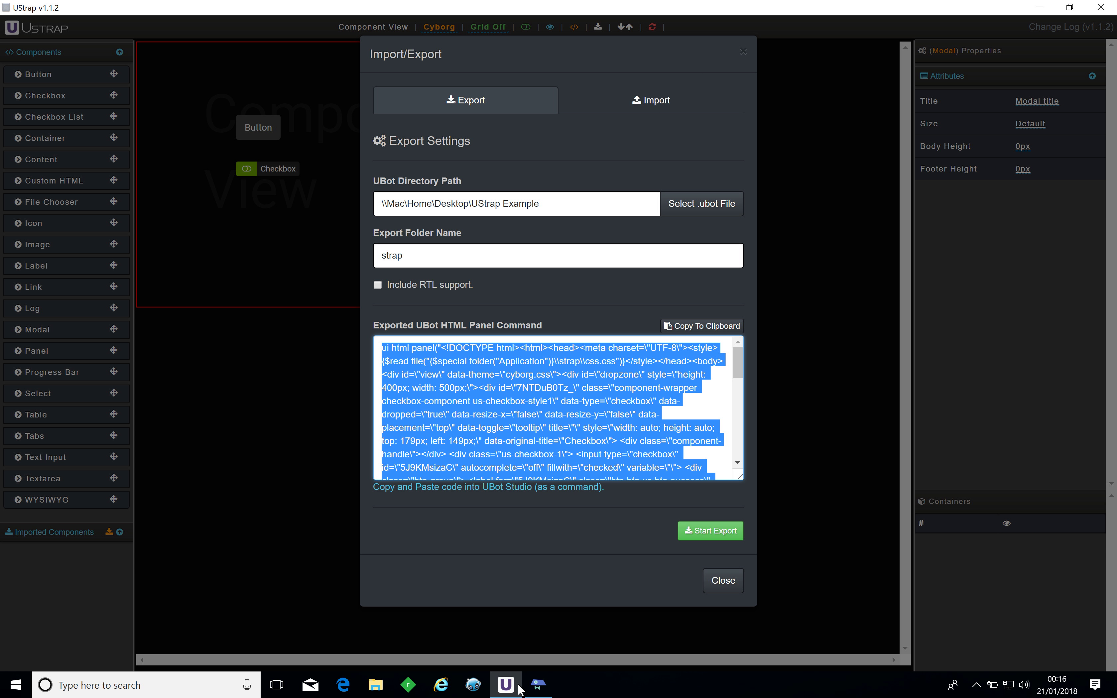
Step: Switch to File Explorer and inspect the exported strap folder inside the Desktop's UStrap Example folder
click(375, 685)
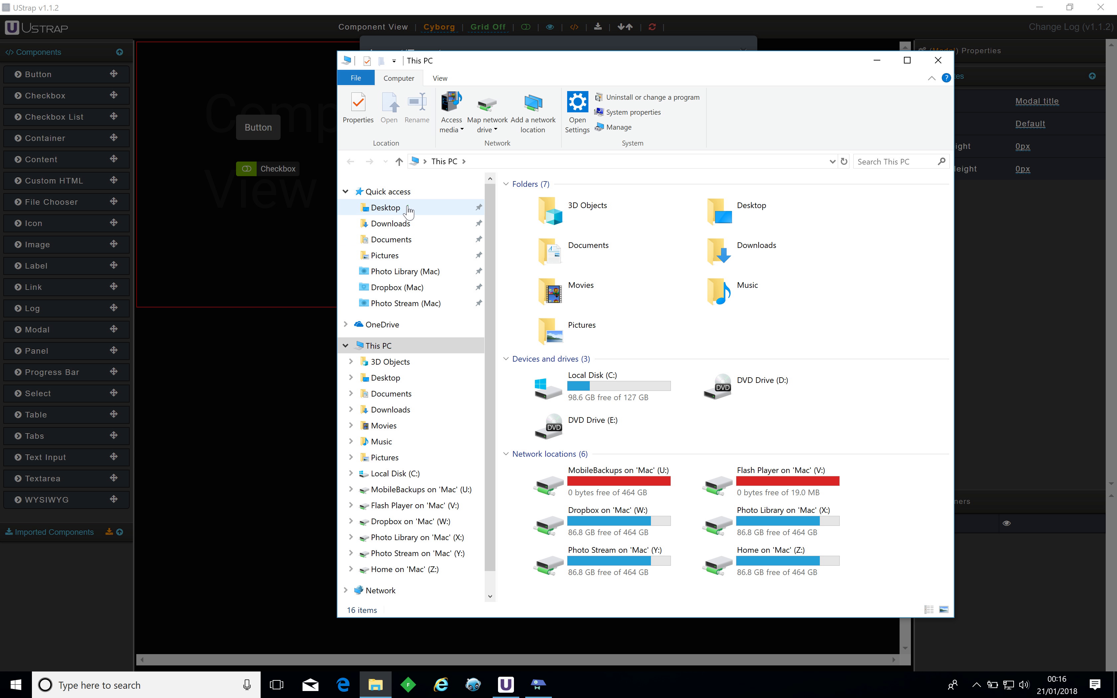
click(402, 208)
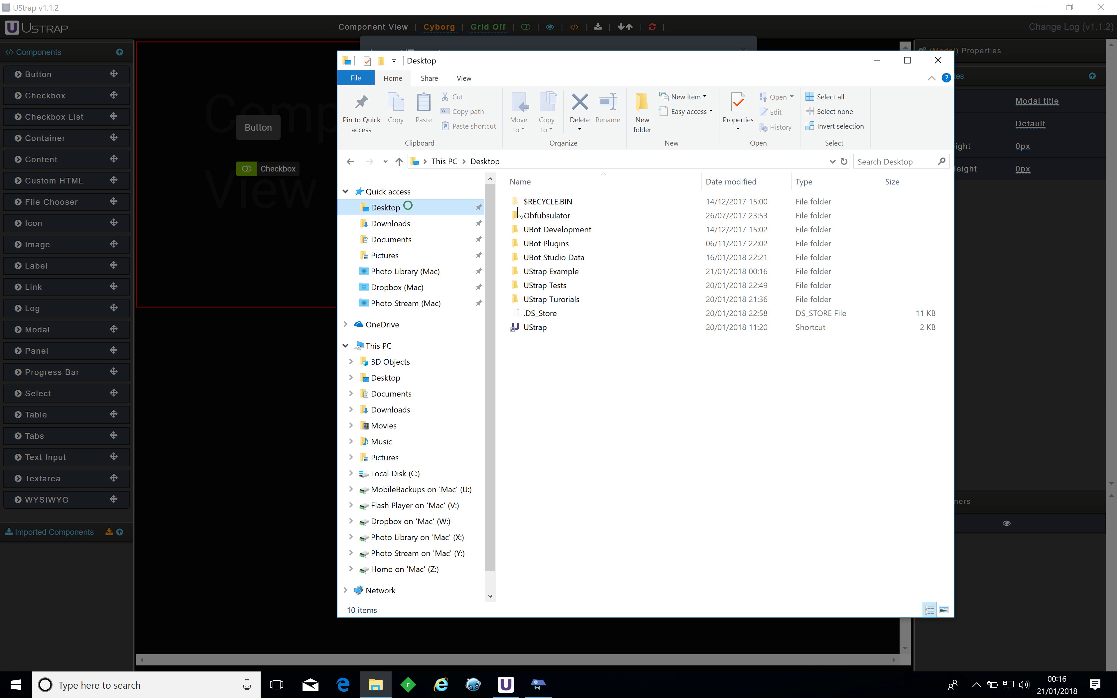
double_click(566, 271)
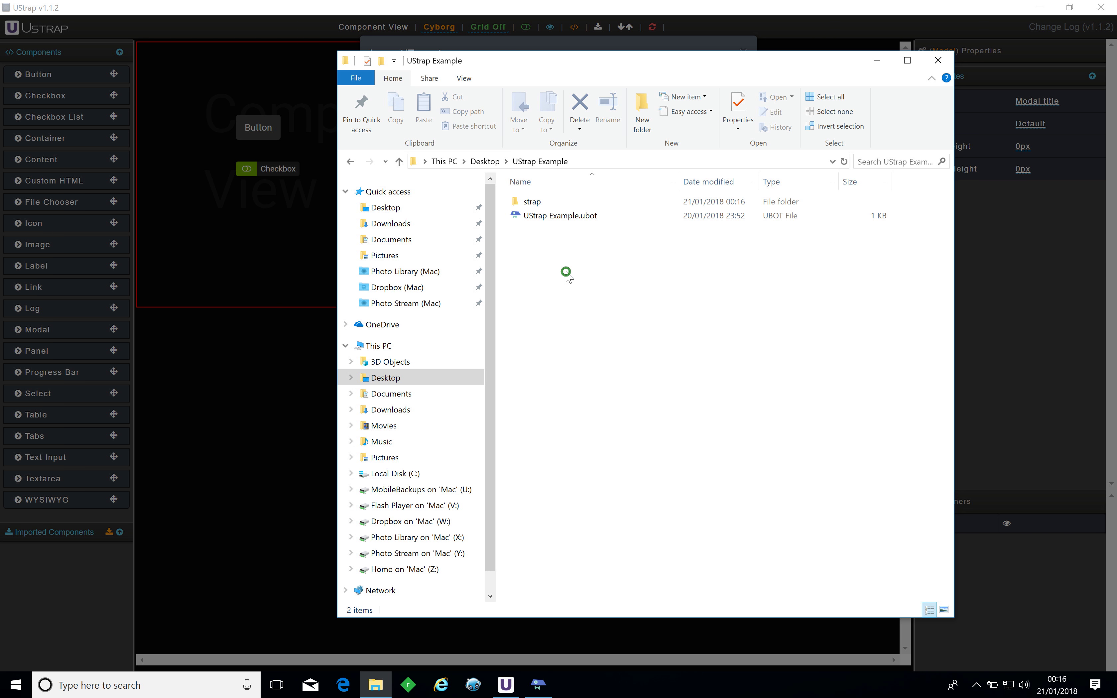
click(531, 203)
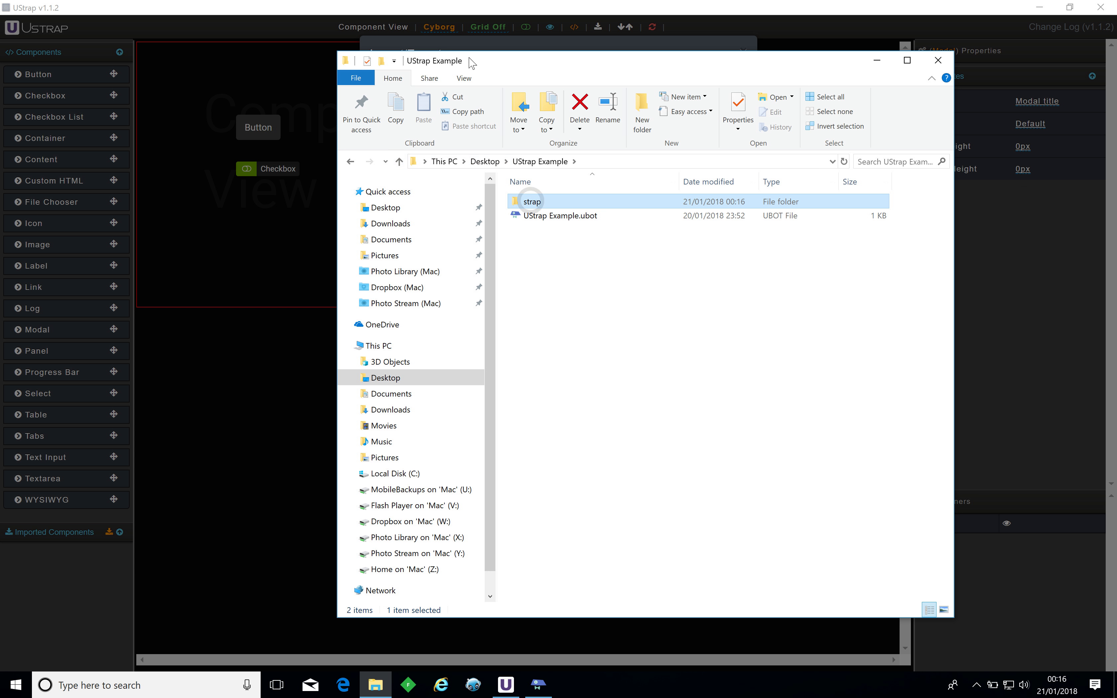
drag(494, 67, 725, 68)
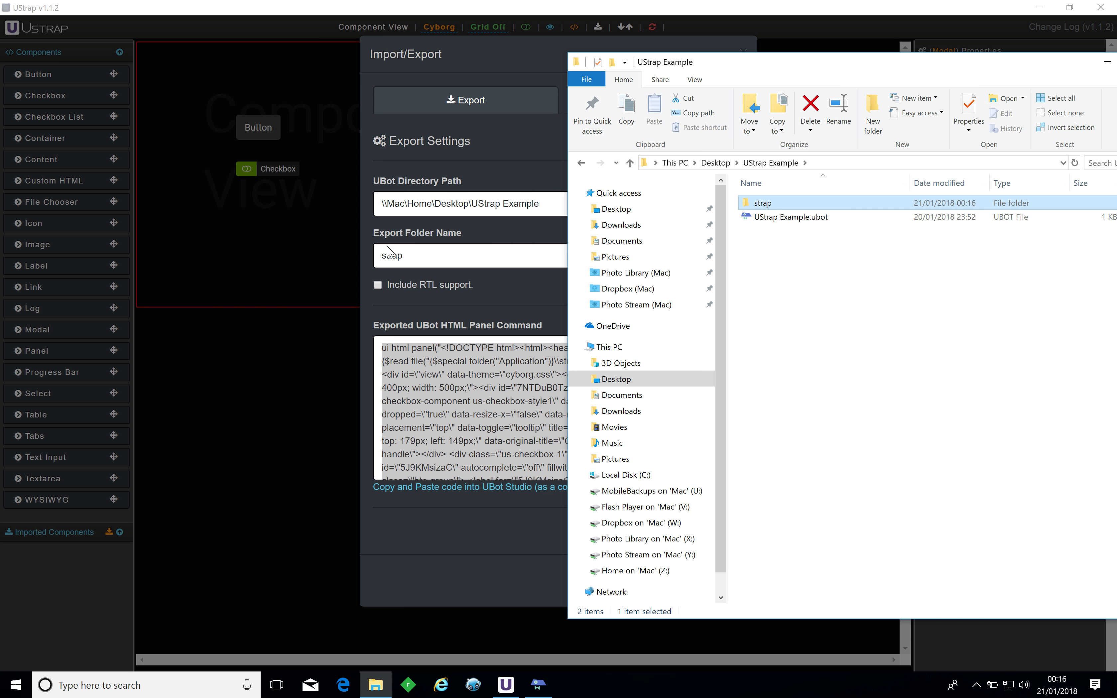
double_click(771, 203)
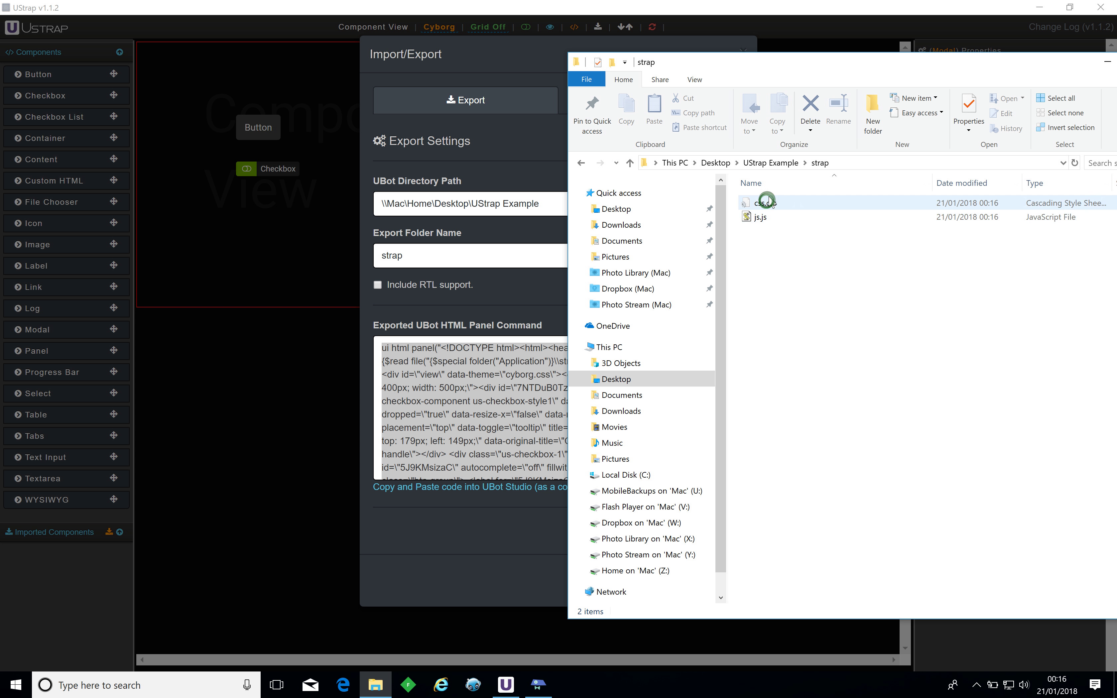
click(581, 163)
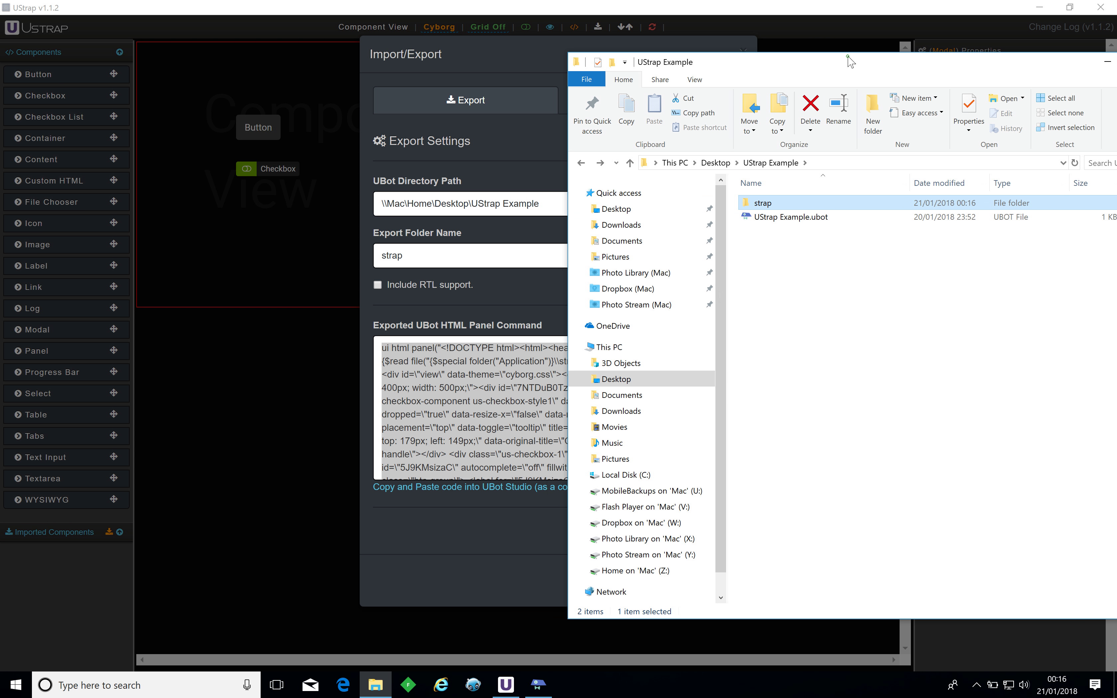
drag(851, 60, 702, 90)
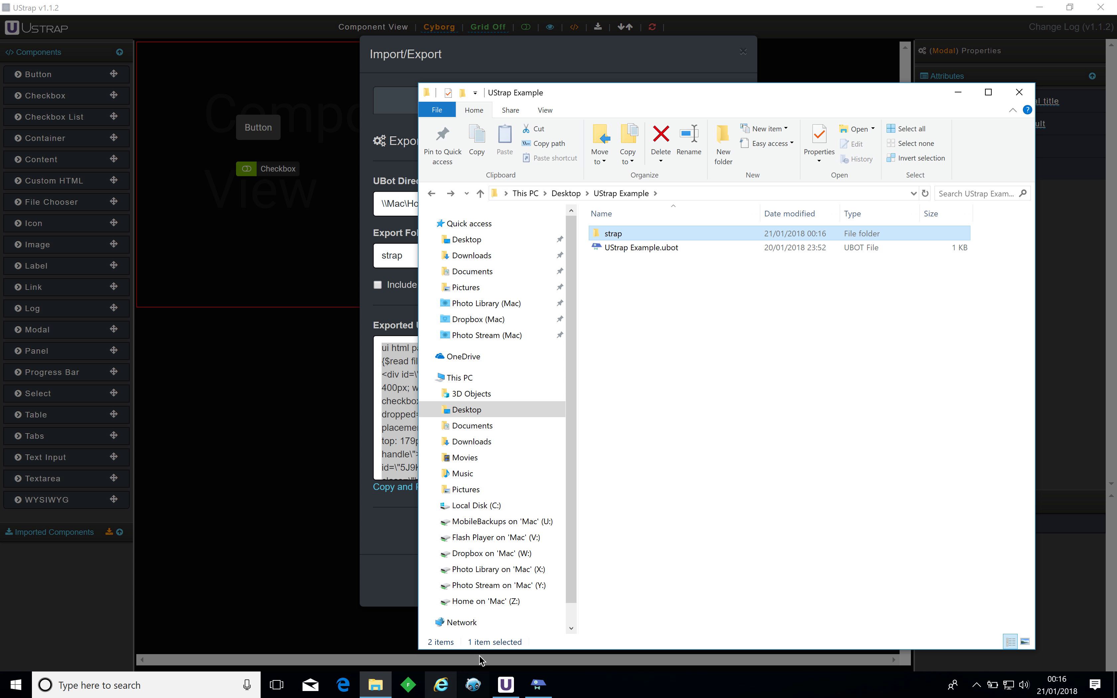
Step: Copy the entire exported HTML panel command from UStrap and paste it into the empty script in UBot Studio
click(541, 686)
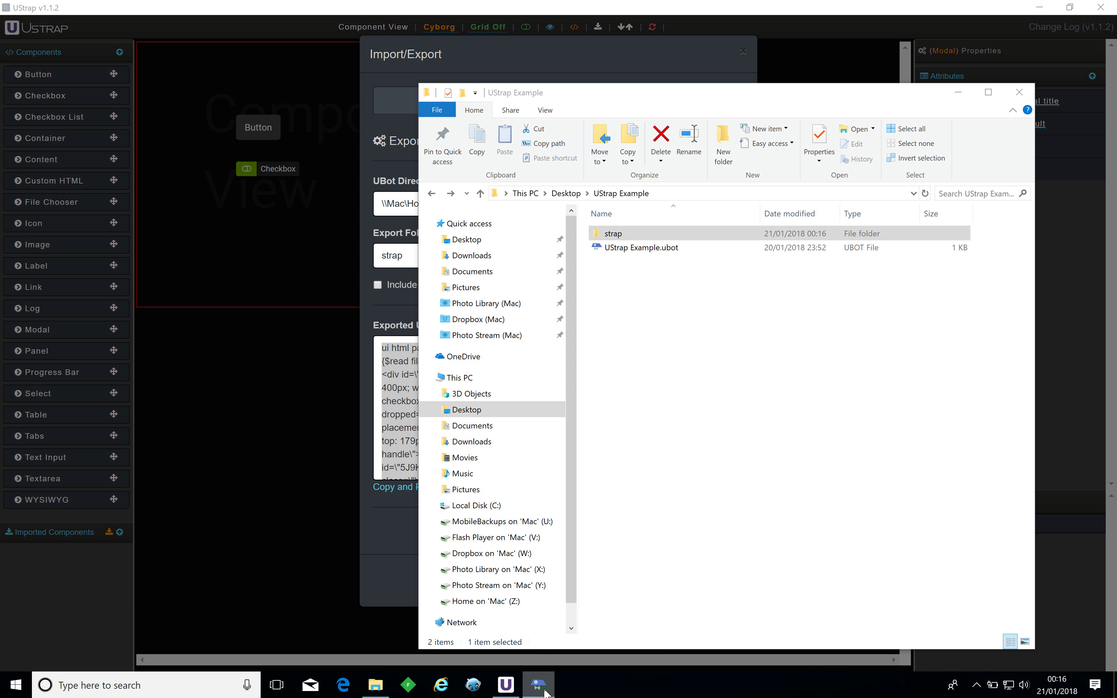
click(1040, 7)
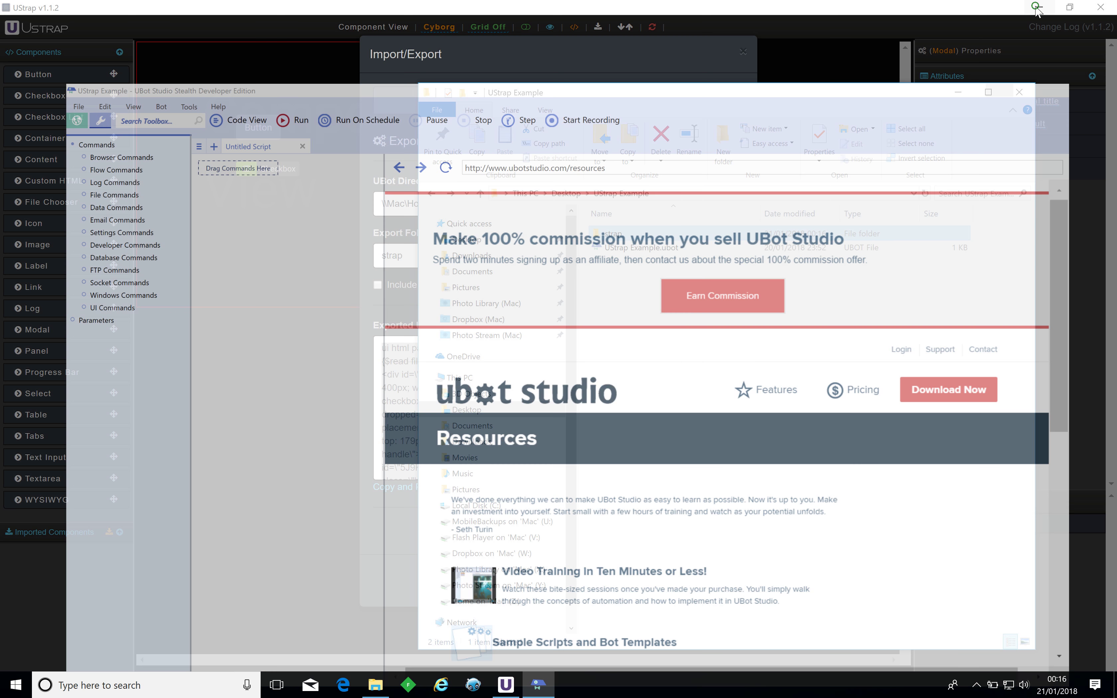
click(517, 63)
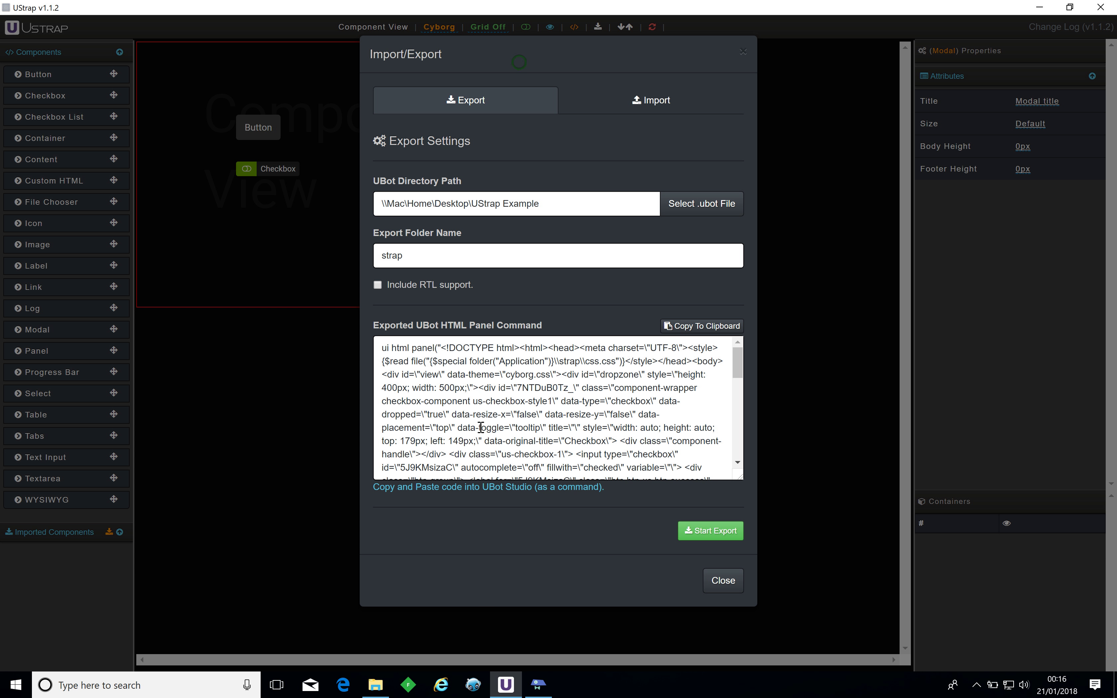
click(656, 450)
key(ctrl+a)
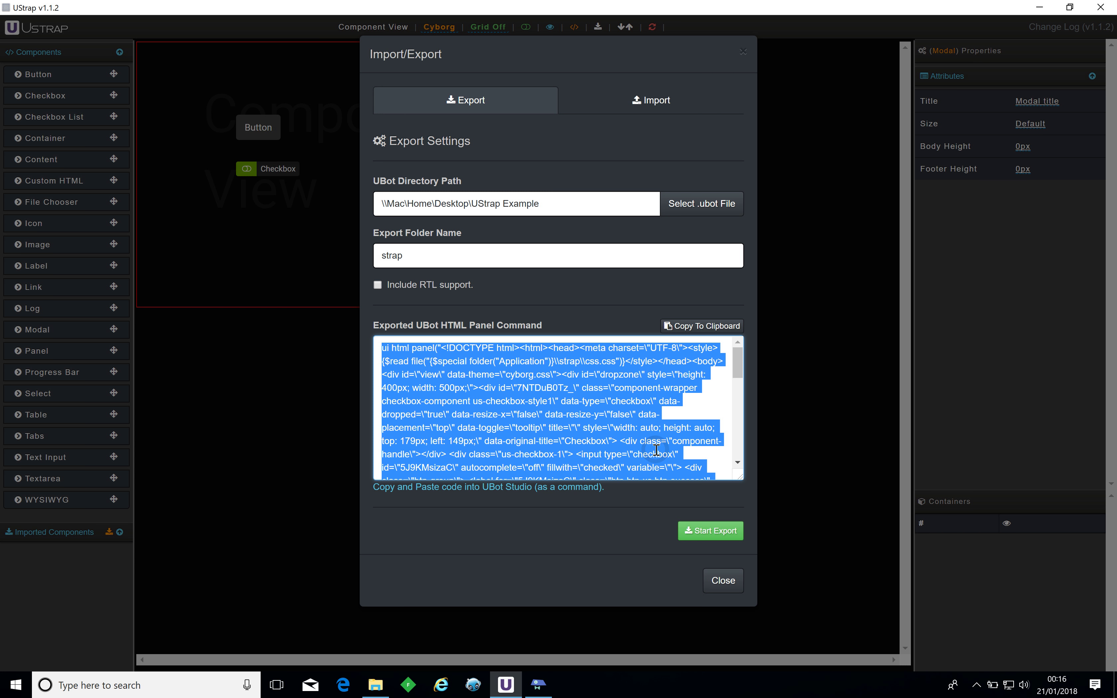
click(547, 687)
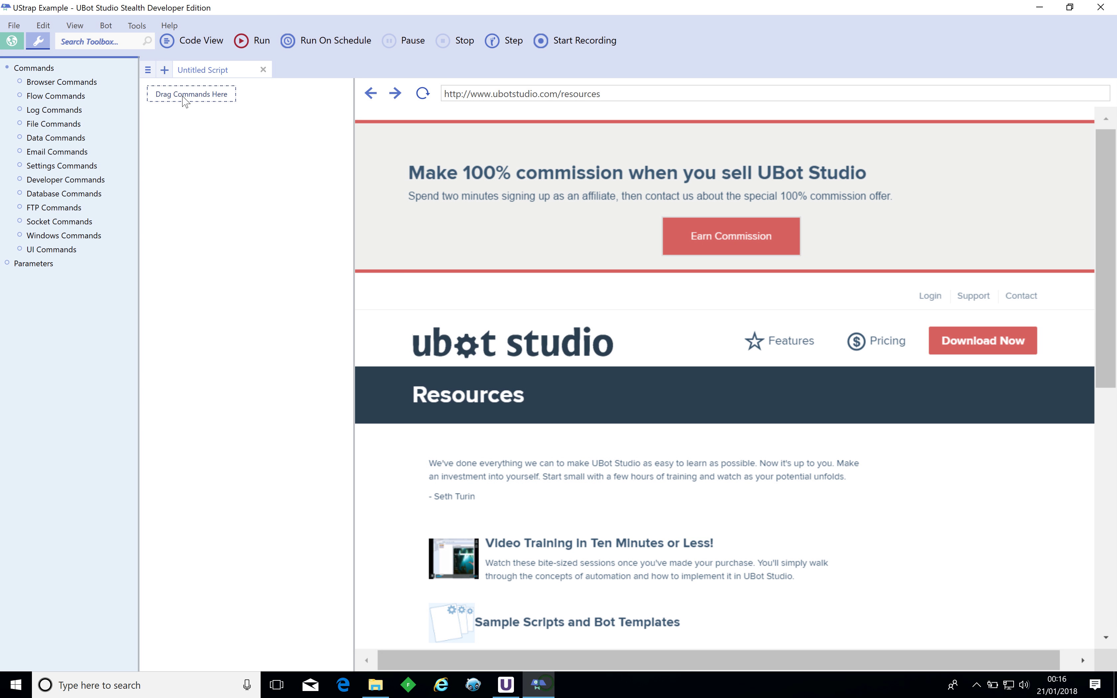
key(ctrl+v)
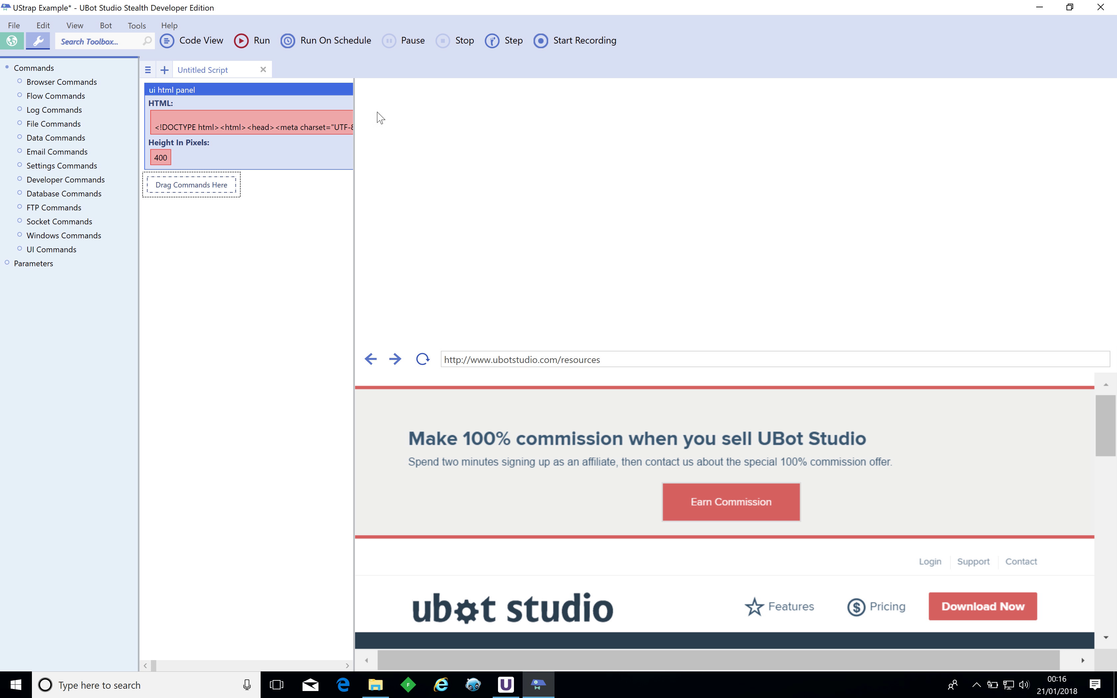
Step: Widen the script area to view the rendered interface, and collapse the ui html panel command
drag(354, 128, 429, 127)
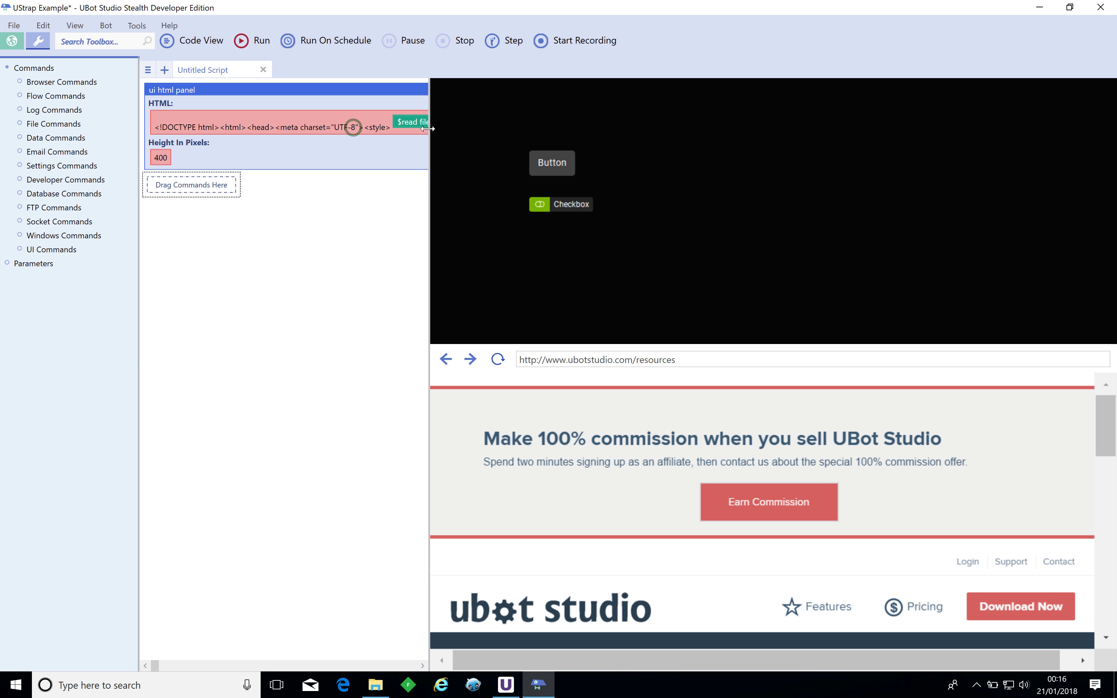
click(544, 207)
click(203, 95)
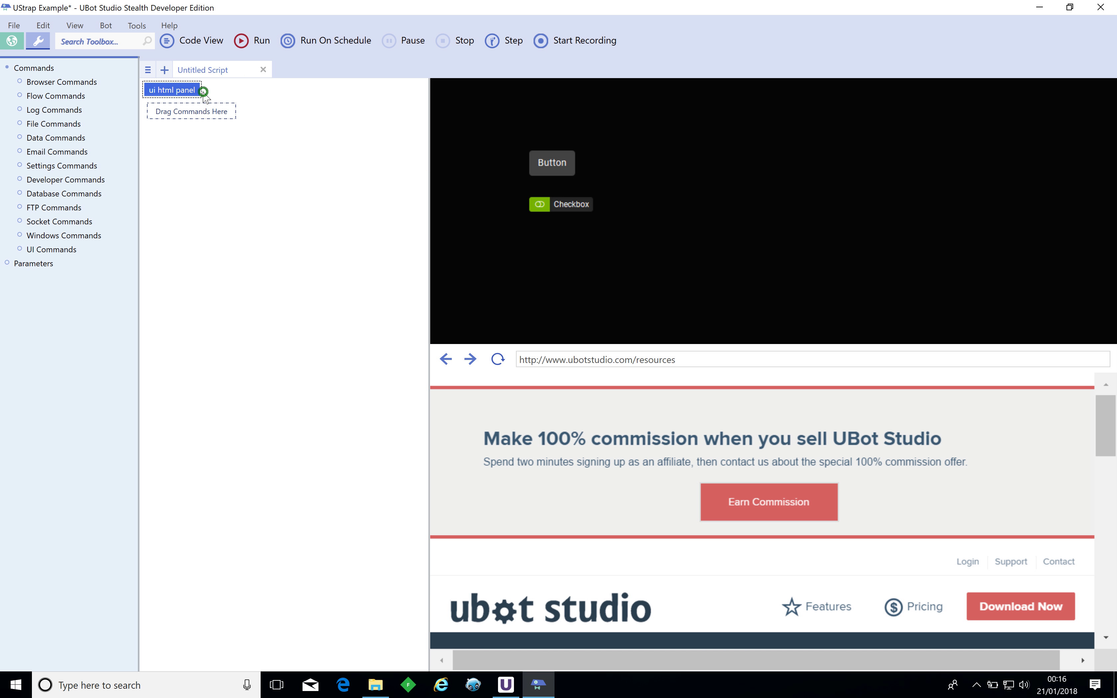
click(203, 91)
drag(155, 665, 115, 615)
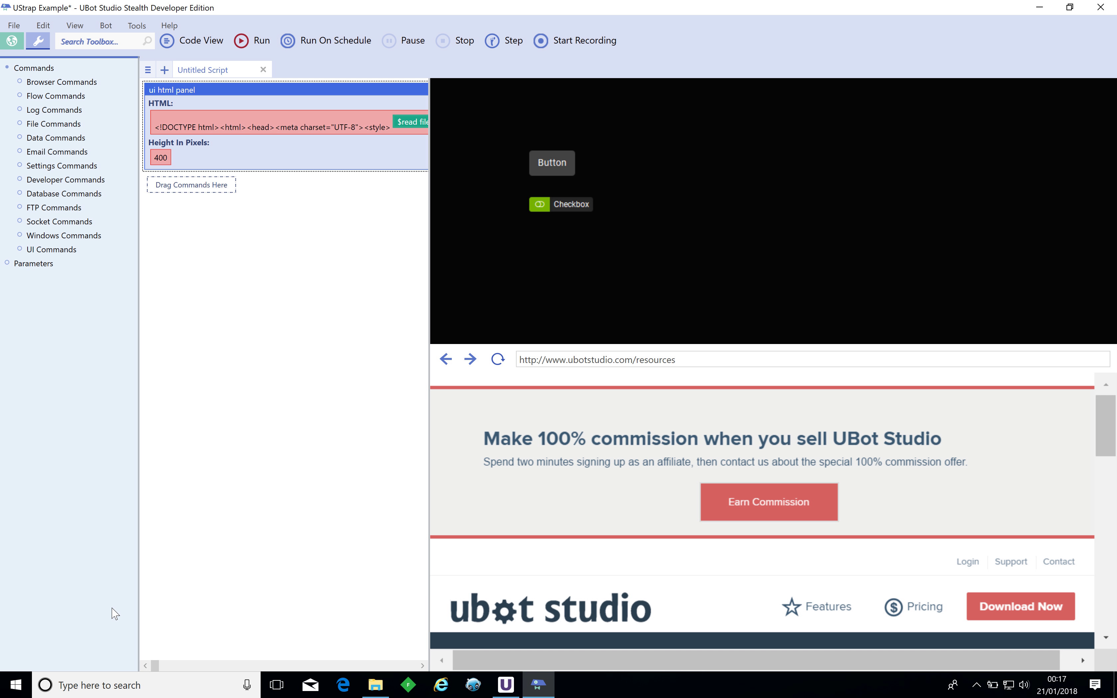
double_click(217, 92)
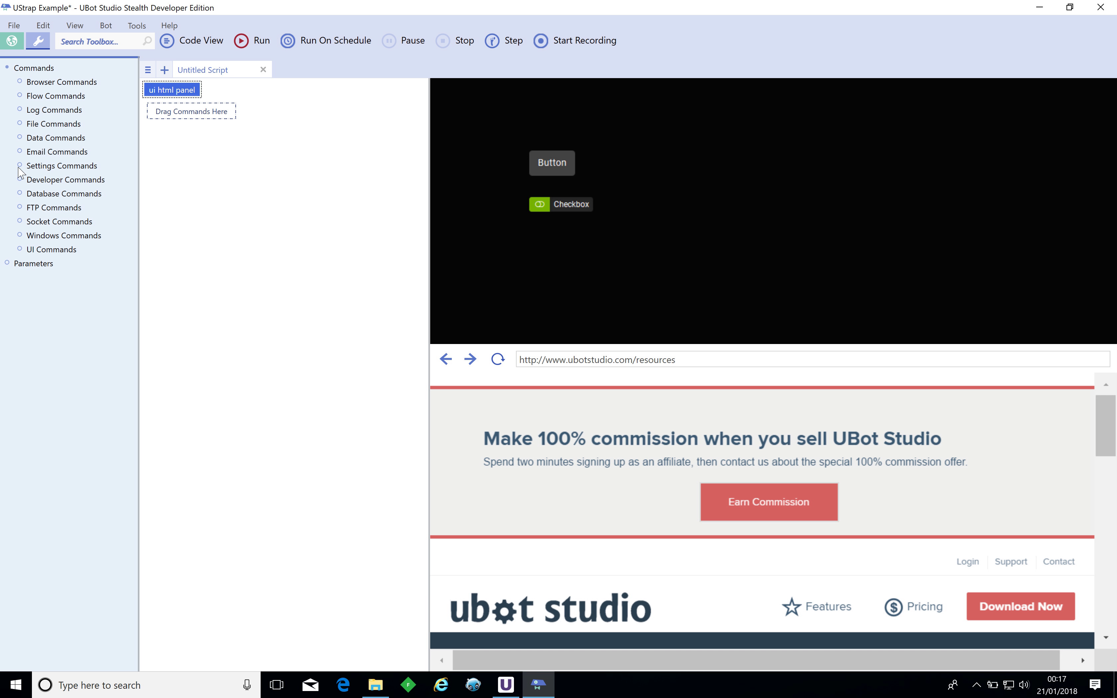
Step: Switch to UStrap and review the import from .ubot file option, checking back on the script in UBot Studio
click(507, 686)
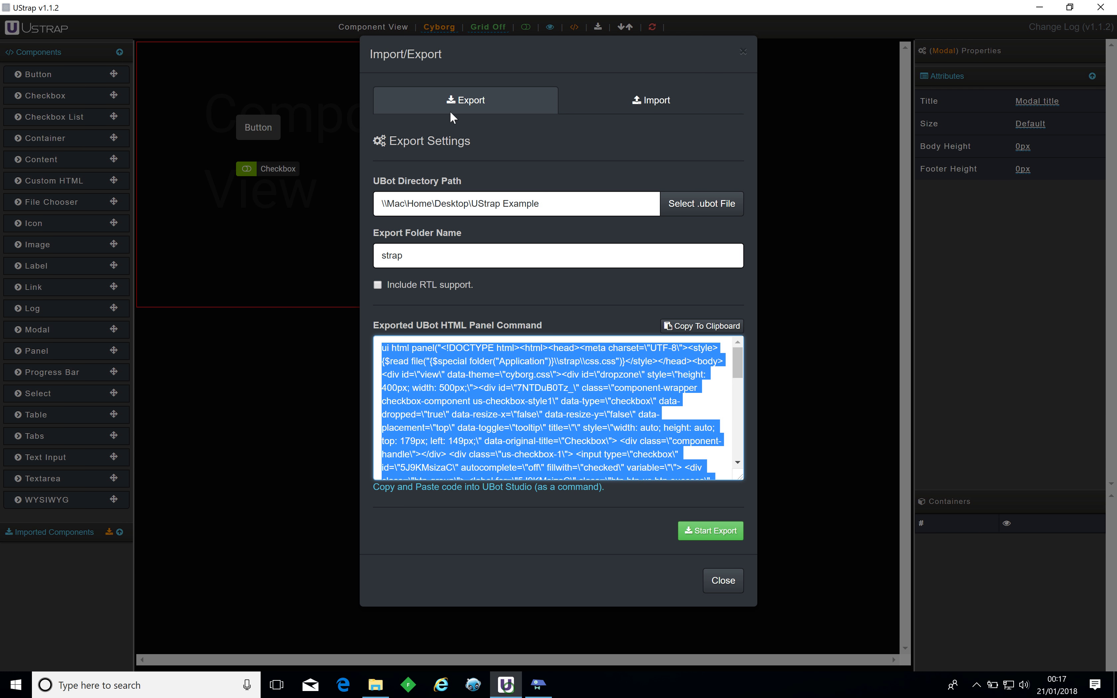
click(668, 105)
click(562, 184)
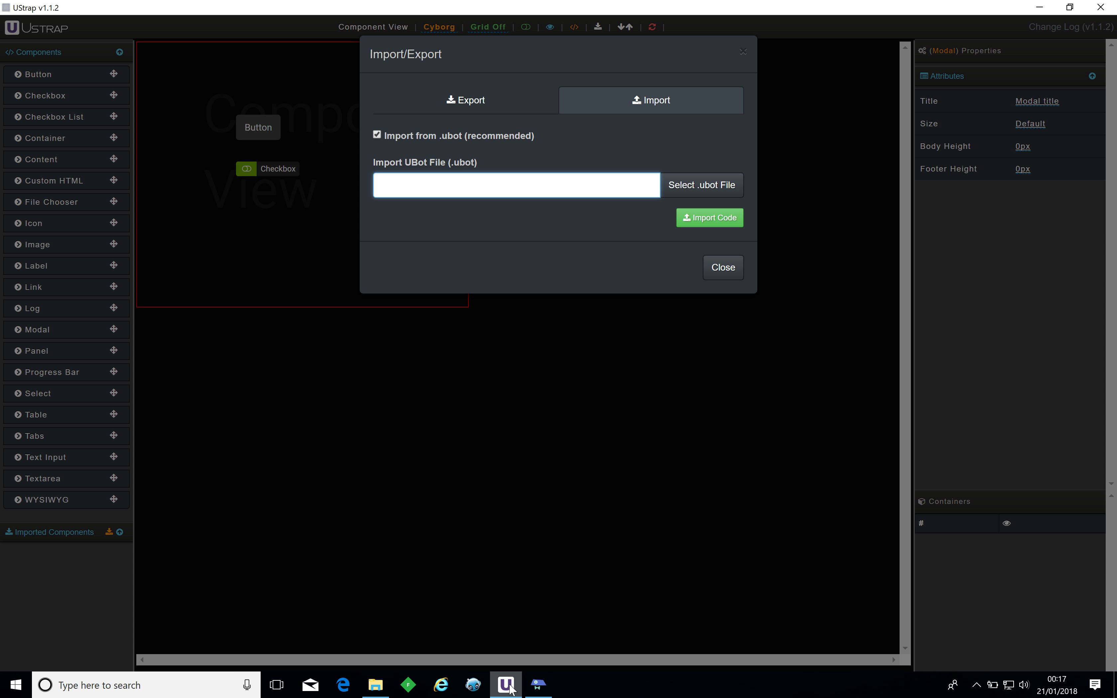
click(538, 684)
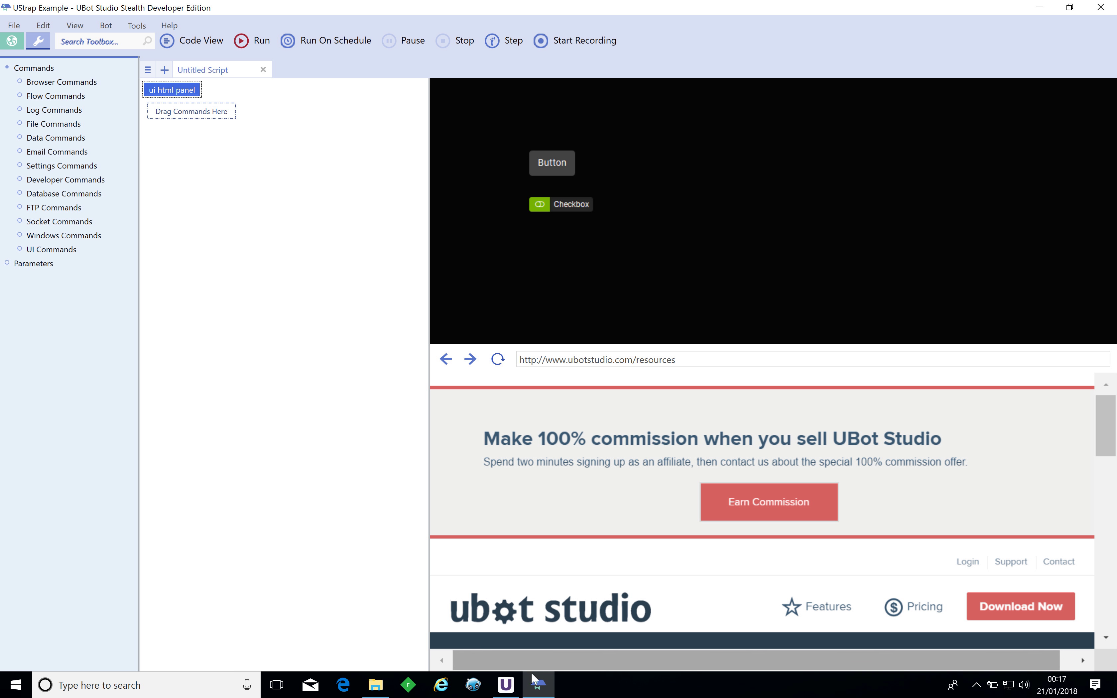
click(506, 688)
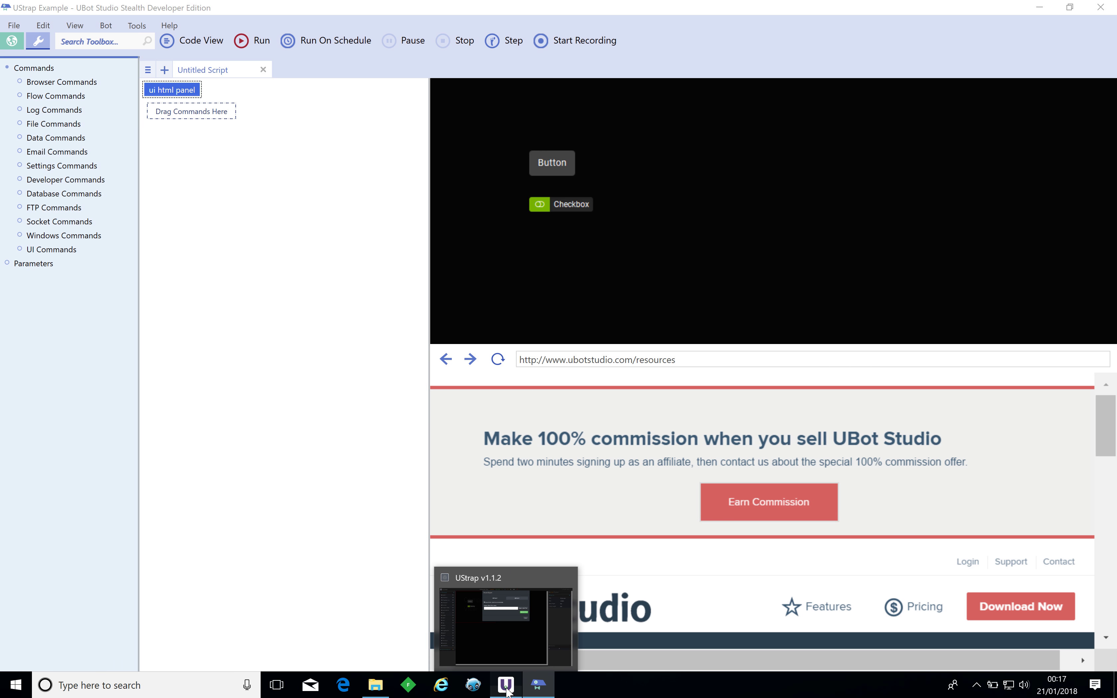
Step: Switch to UStrap, leave the import/export dialog and clear all components from the views
click(713, 270)
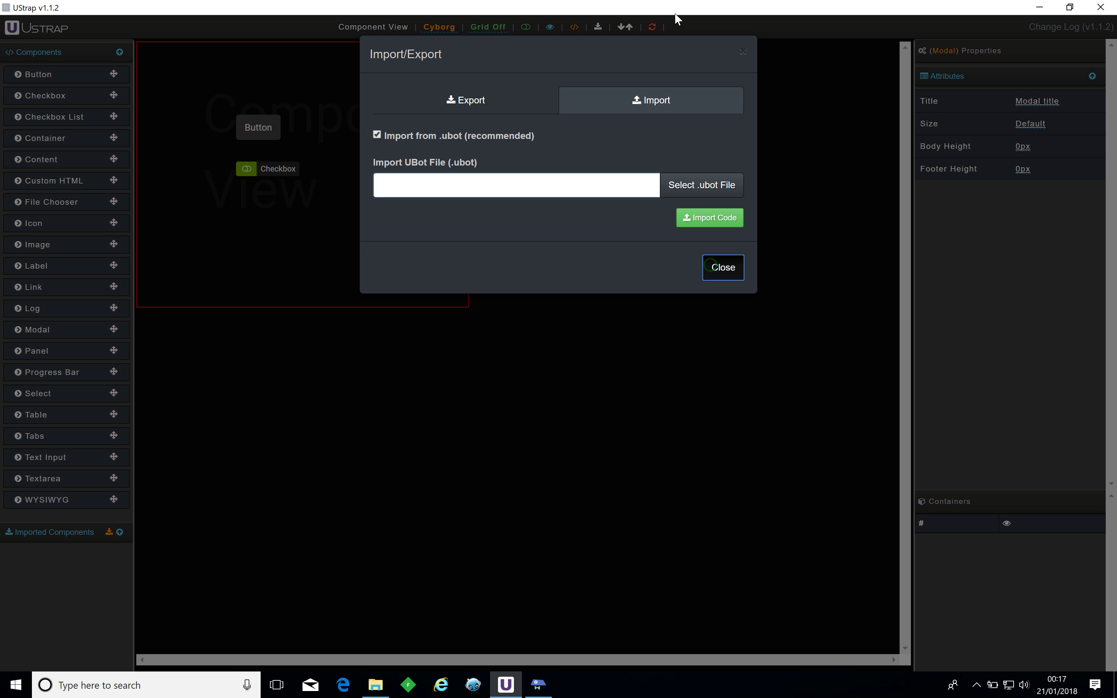
click(651, 27)
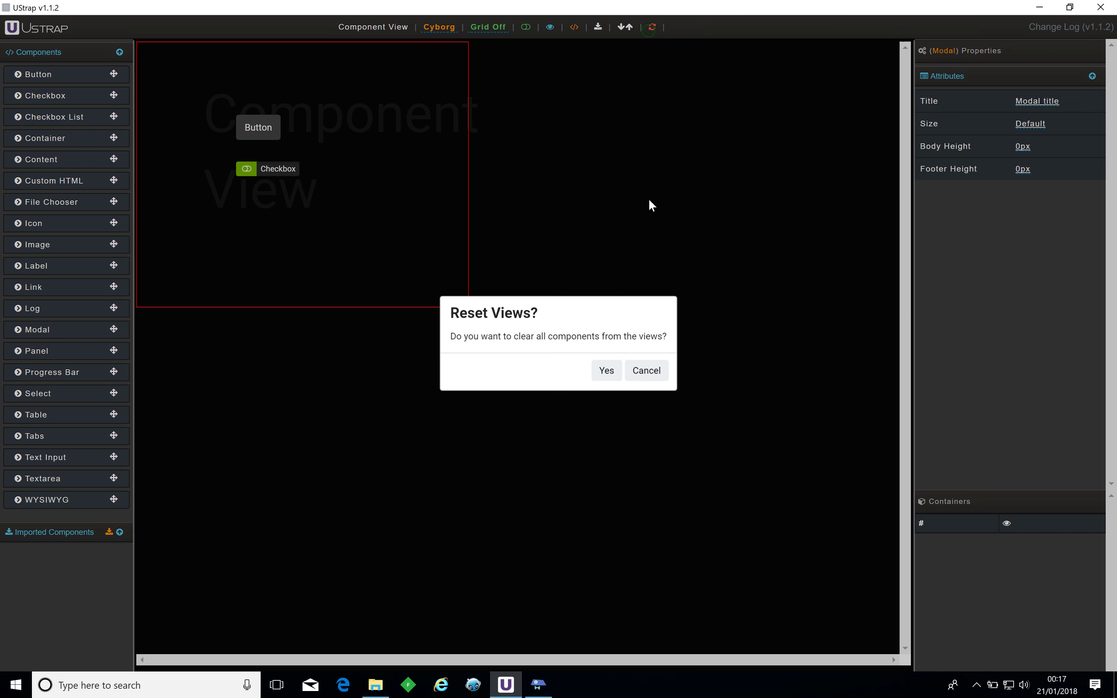
click(606, 373)
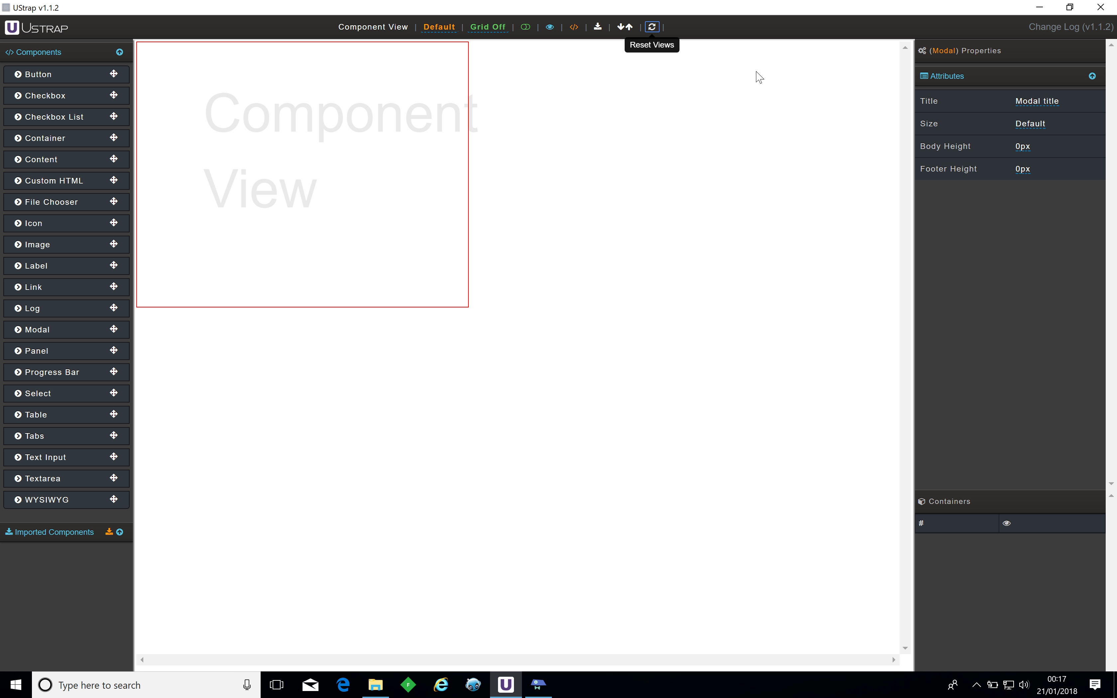
Step: Choose UStrap Example.ubot from the Desktop's UStrap Example folder as the .ubot file to import
click(628, 30)
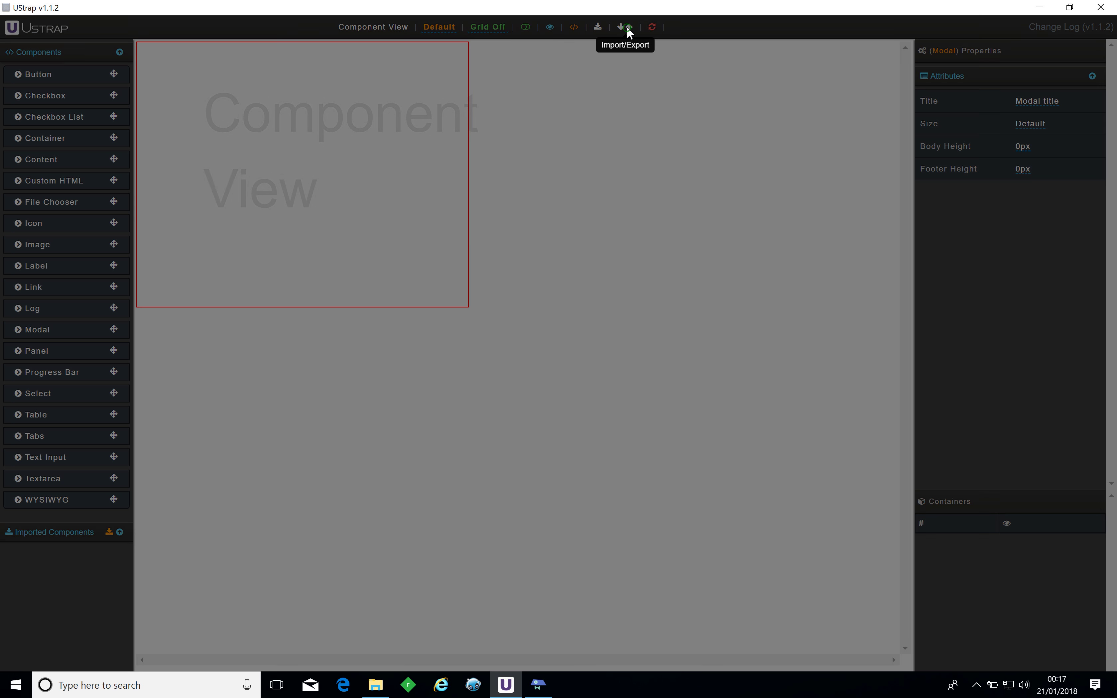
click(486, 100)
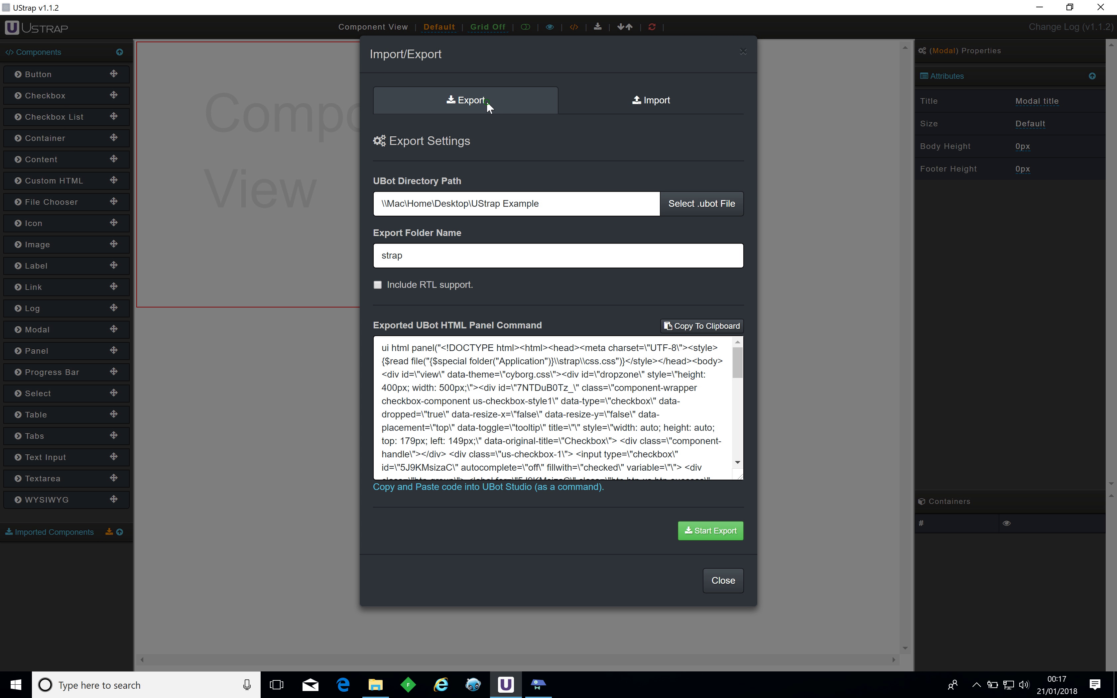
click(623, 109)
click(707, 183)
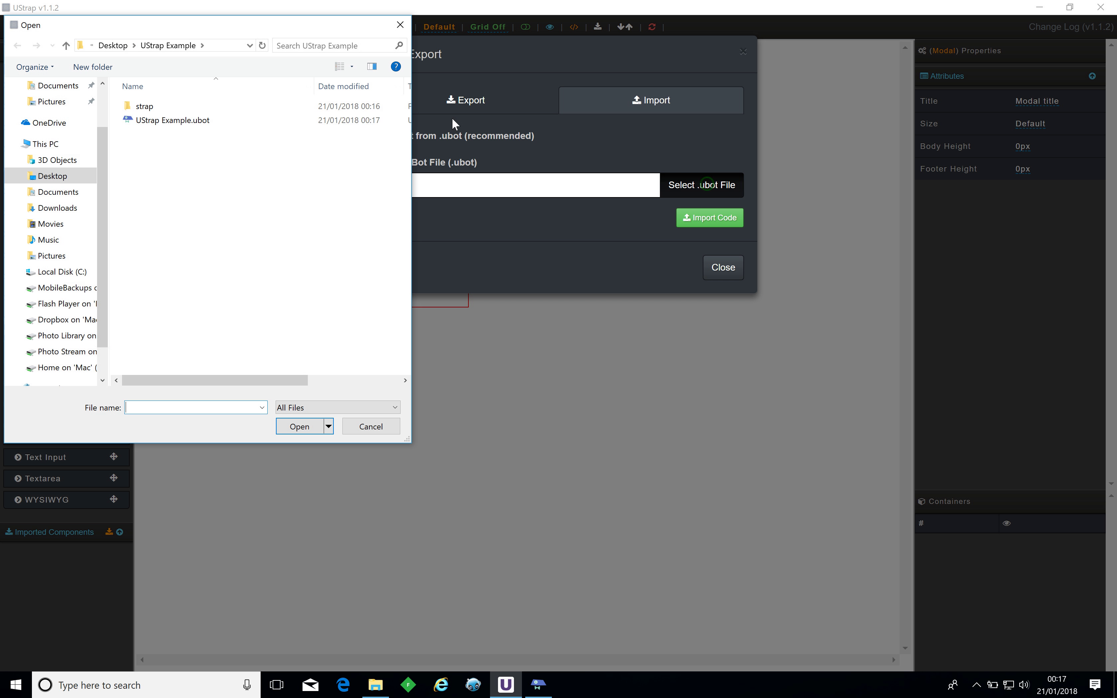
click(174, 120)
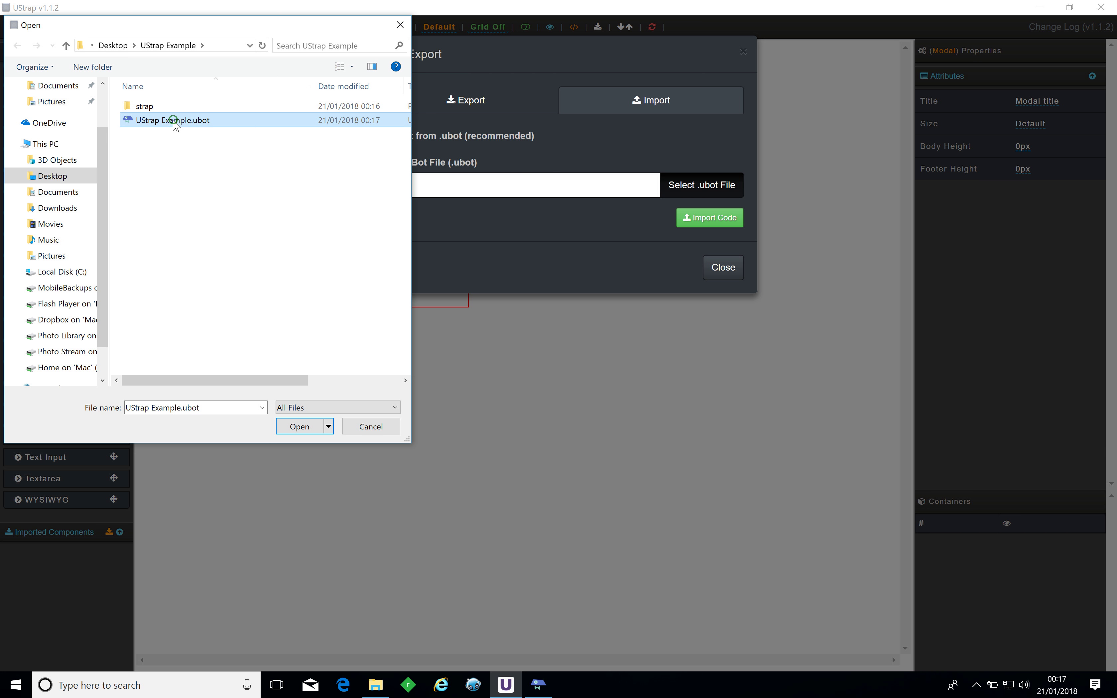
click(300, 427)
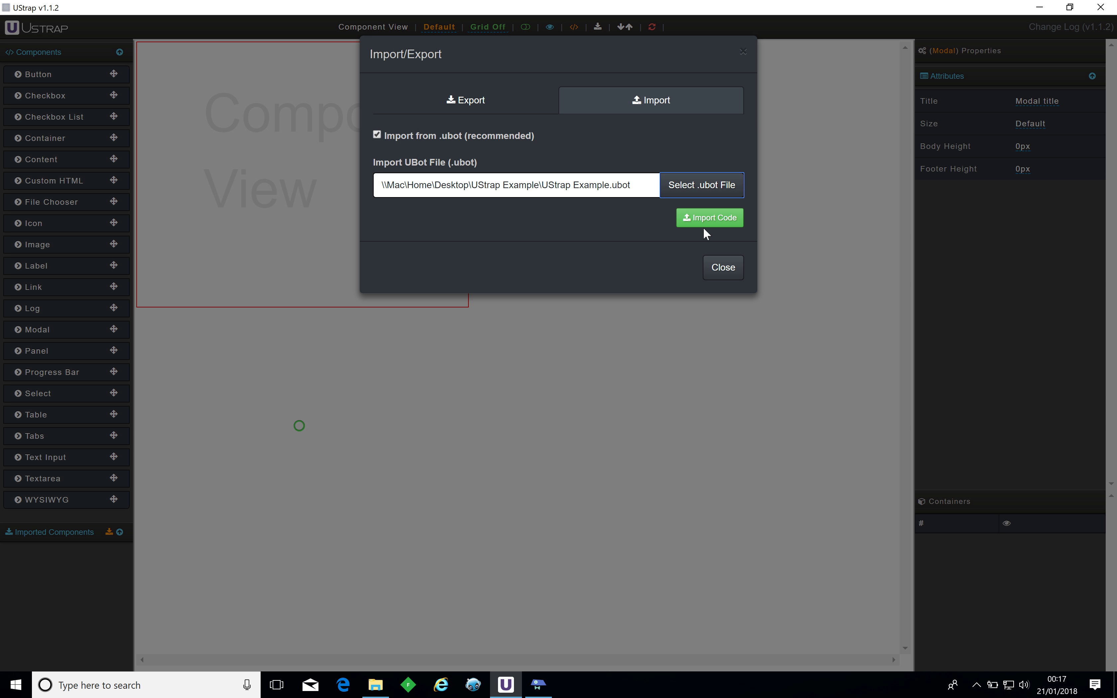
Step: Check the script in UBot Studio, return to UStrap and import the code from the chosen .ubot file
click(539, 685)
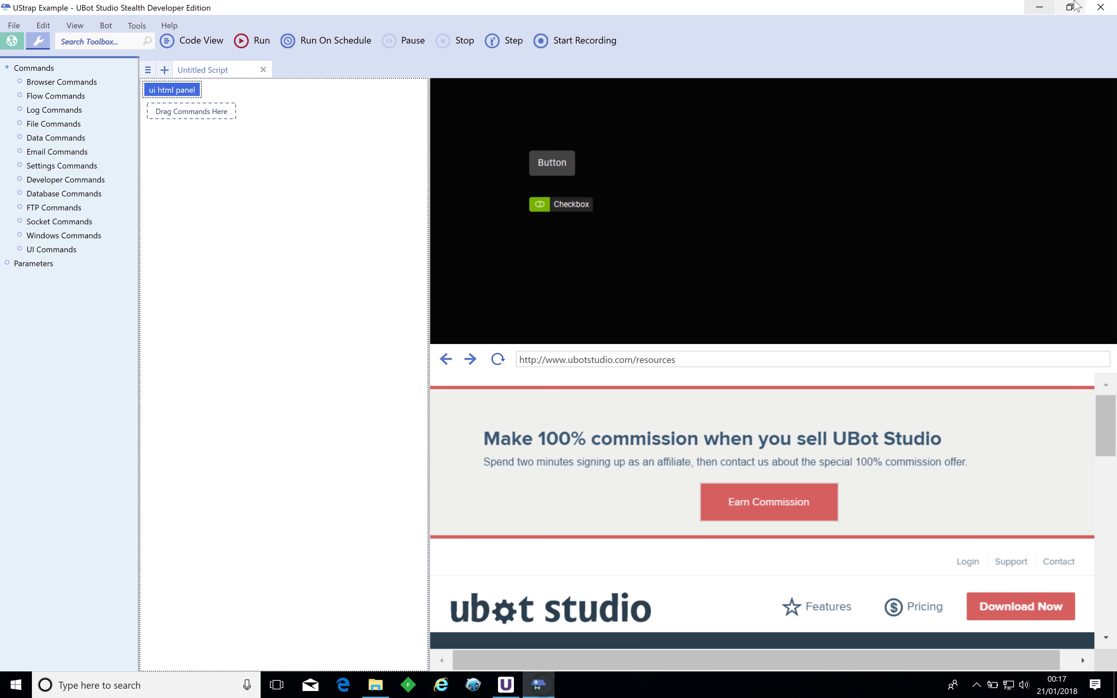
key(alt+Tab)
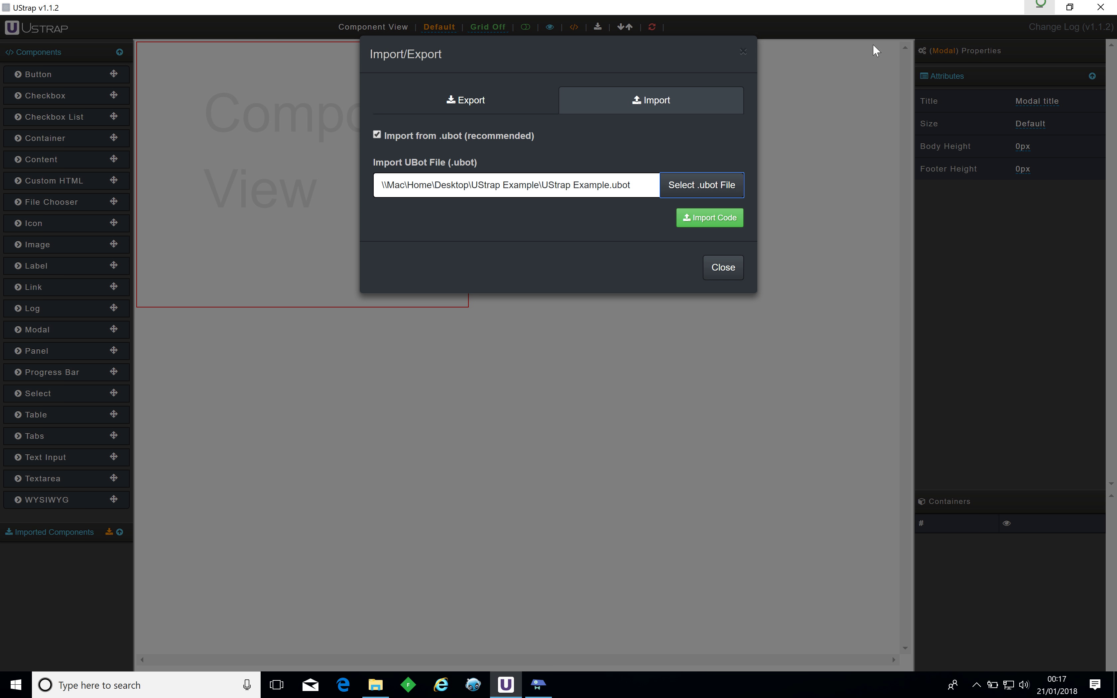
click(702, 222)
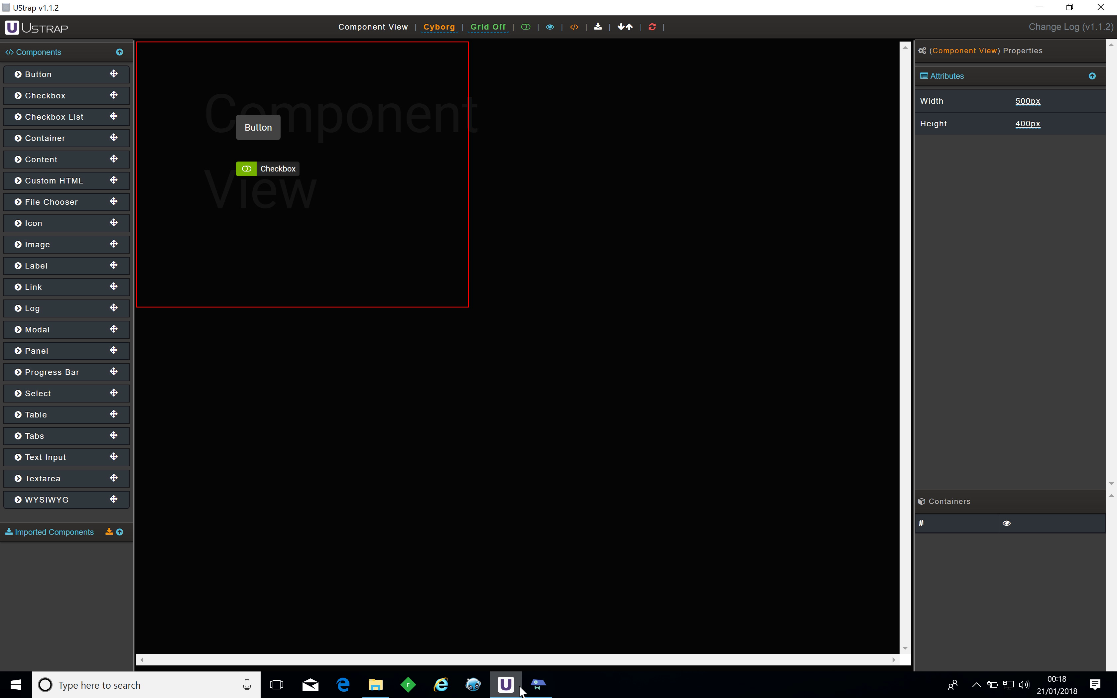
Step: Switch to UBot Studio and add a second script tab containing a ui html panel command with empty HTML and height
click(538, 685)
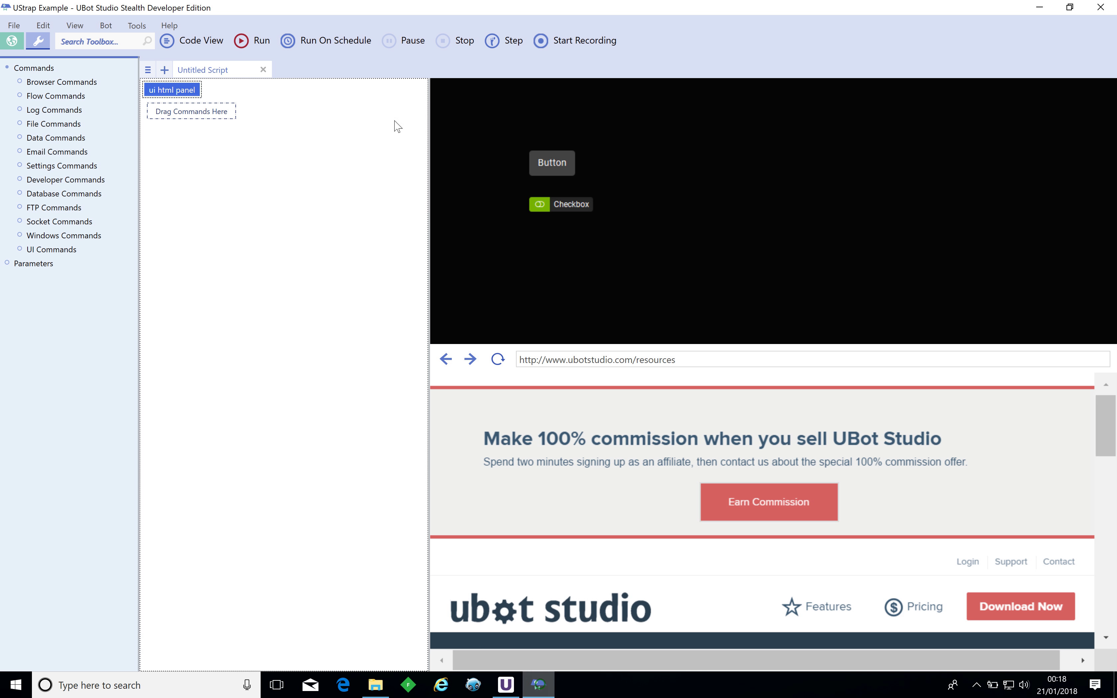
click(165, 69)
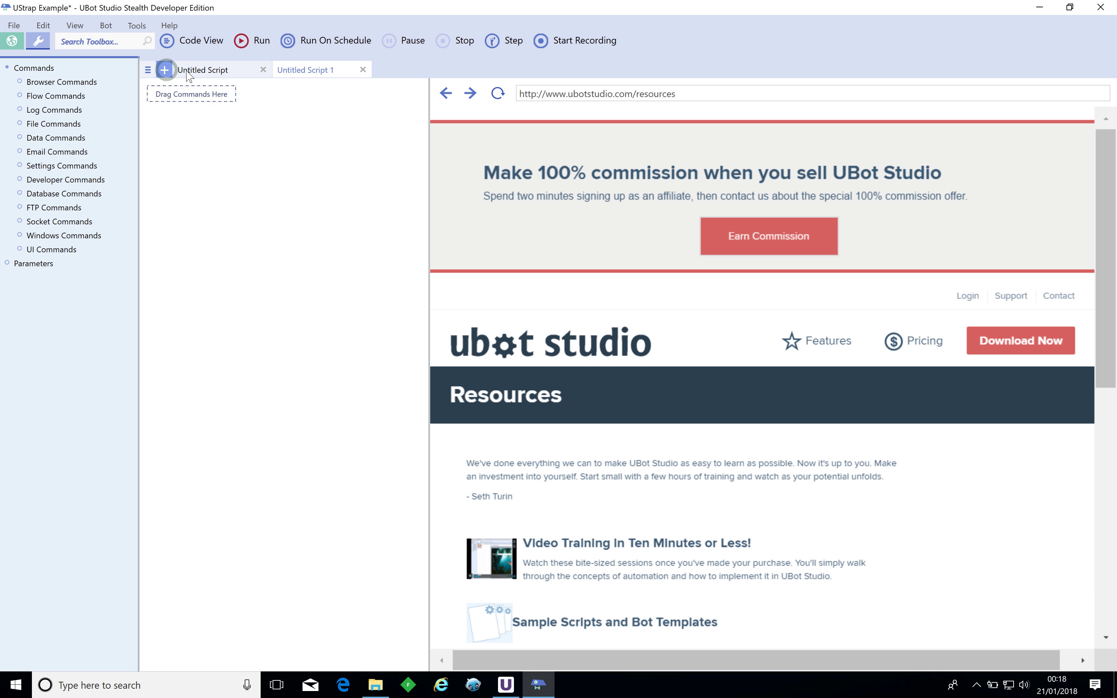
click(93, 41)
text(html)
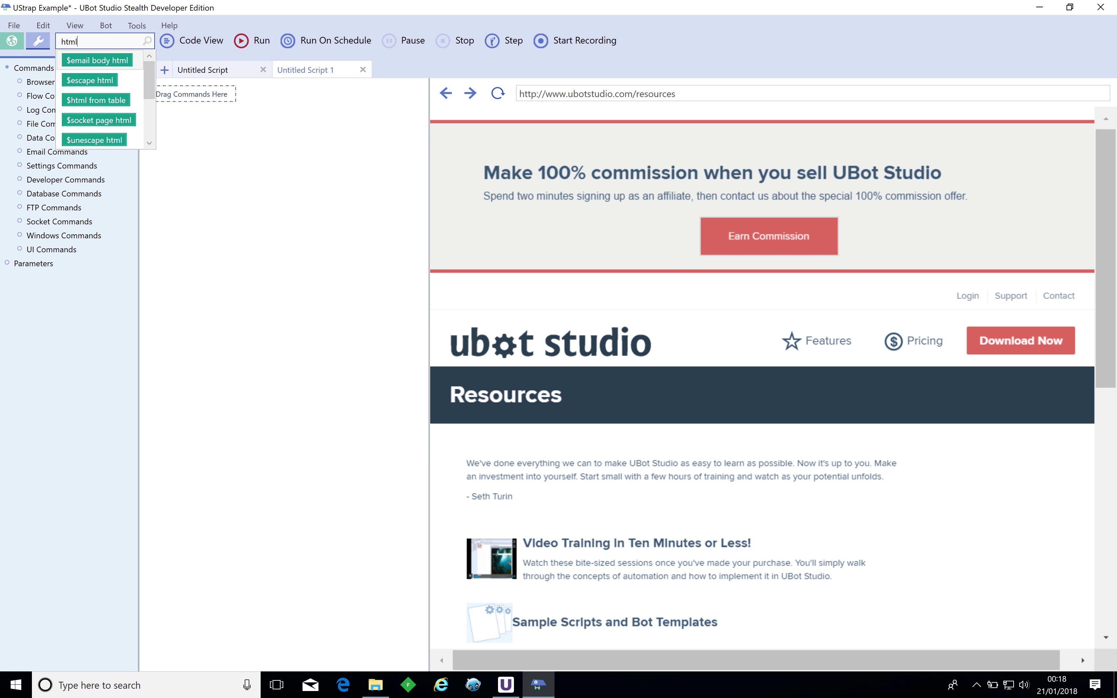
text( p)
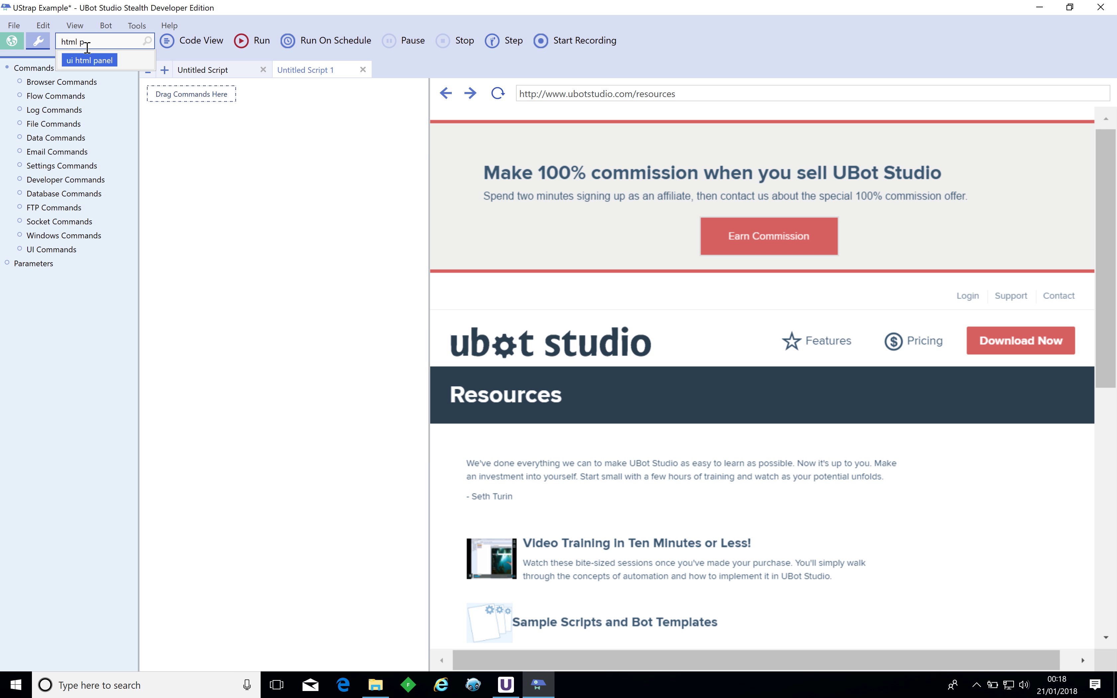
drag(83, 62, 259, 109)
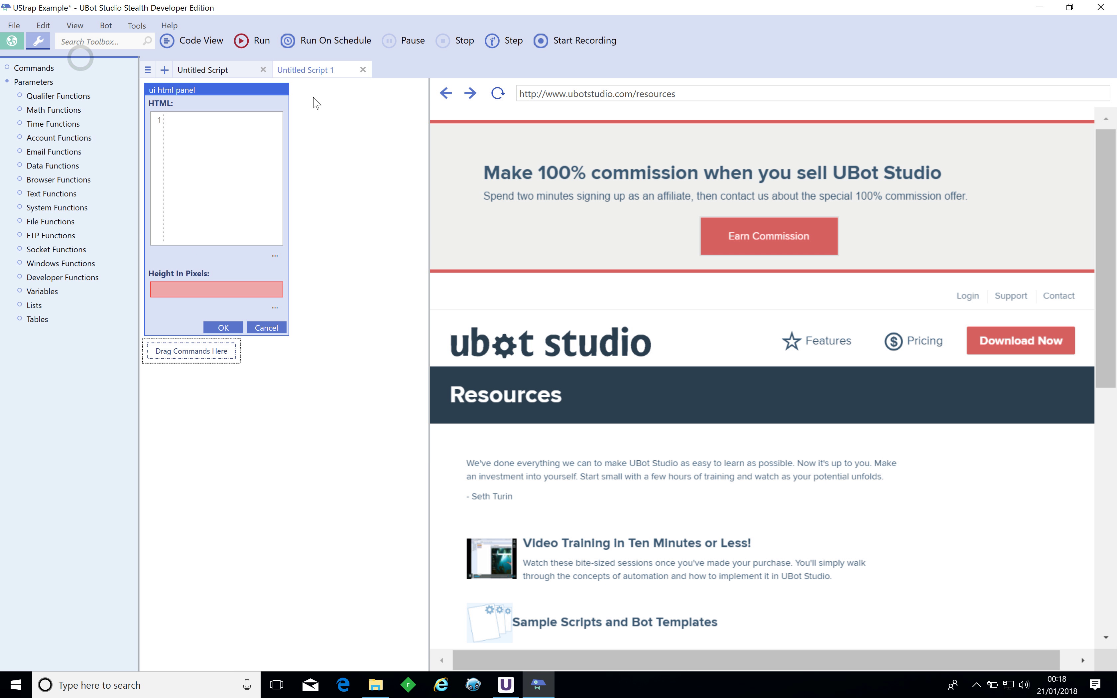
click(223, 328)
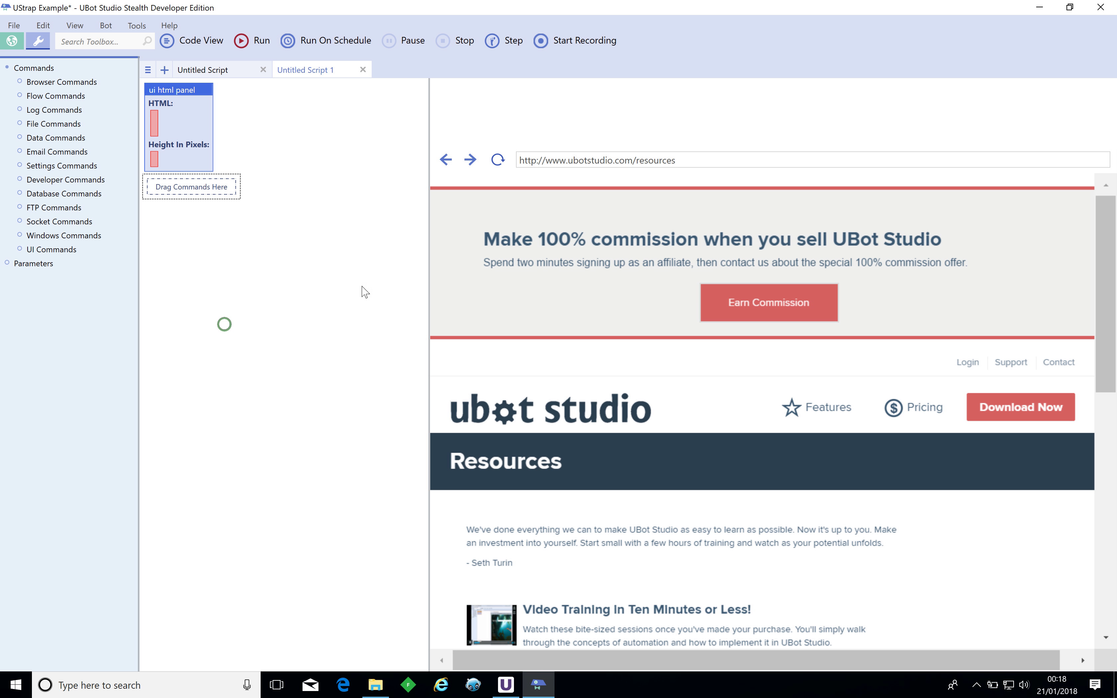
Step: Return to the first script tab, check UStrap's import settings and save the two-tab script in UBot Studio
click(215, 68)
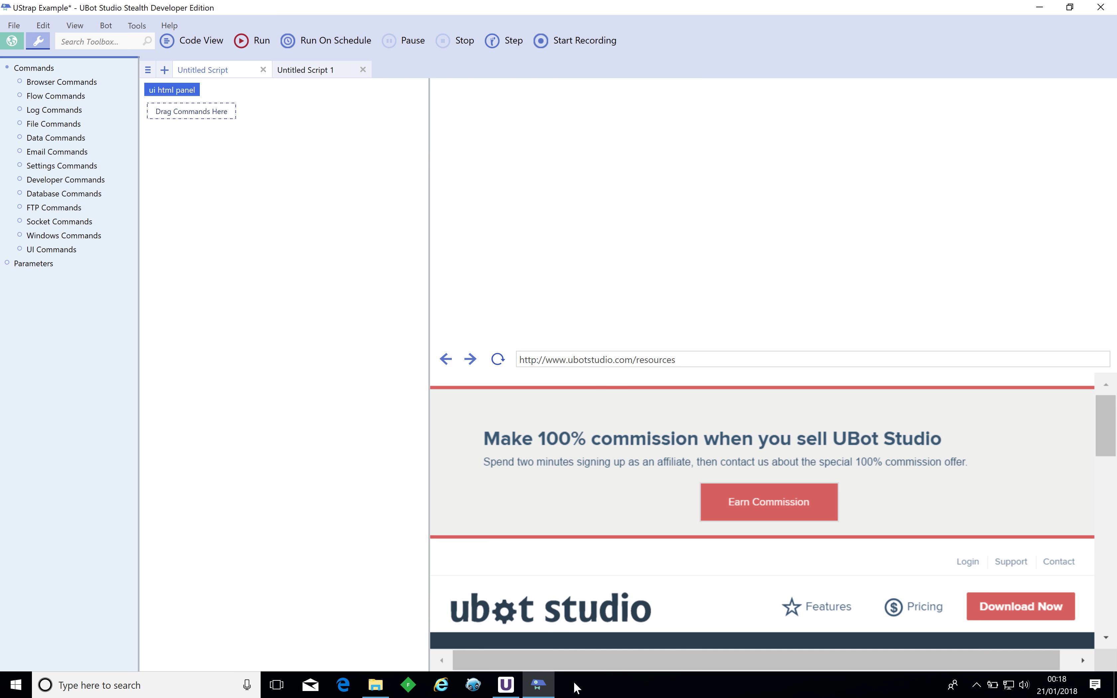
click(506, 686)
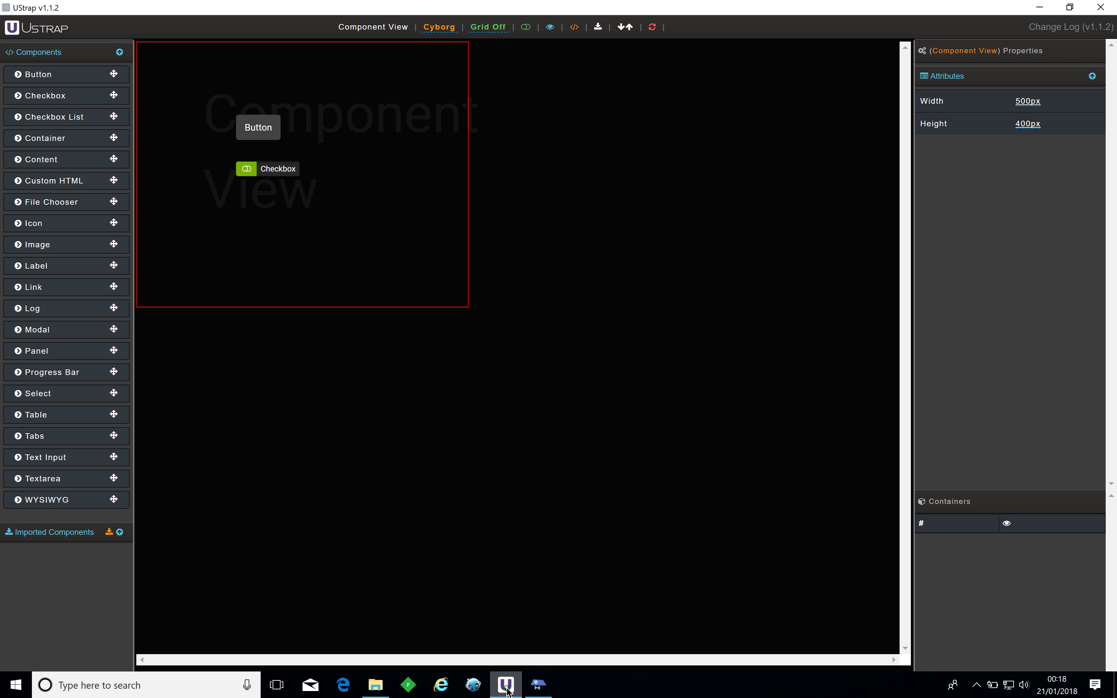
click(624, 27)
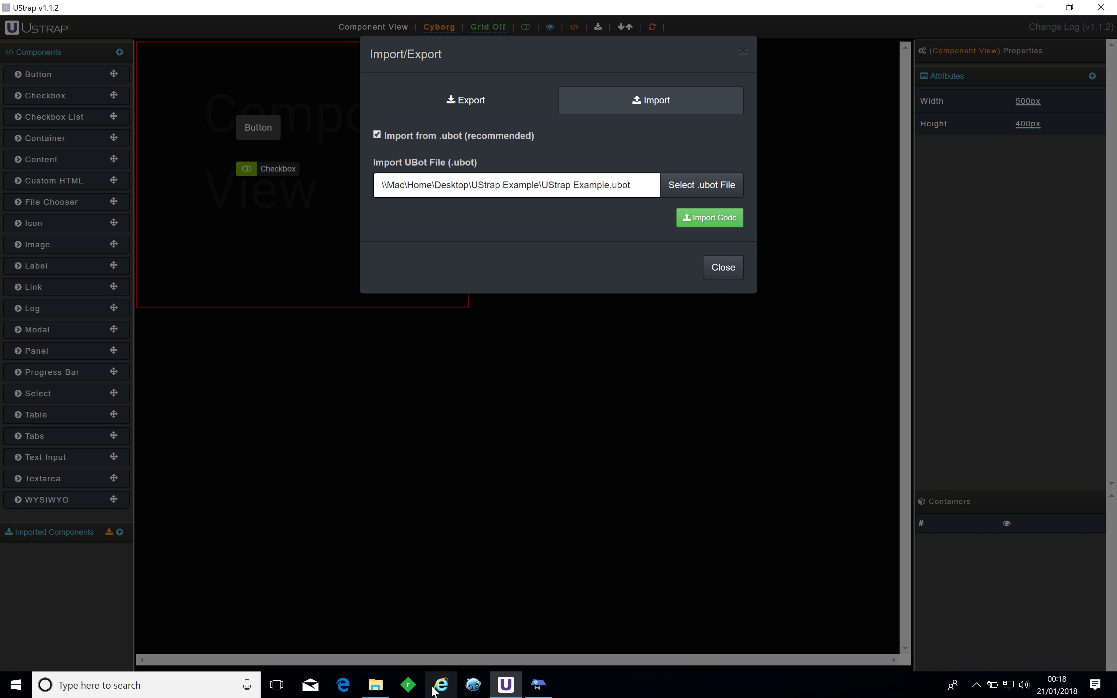
click(539, 685)
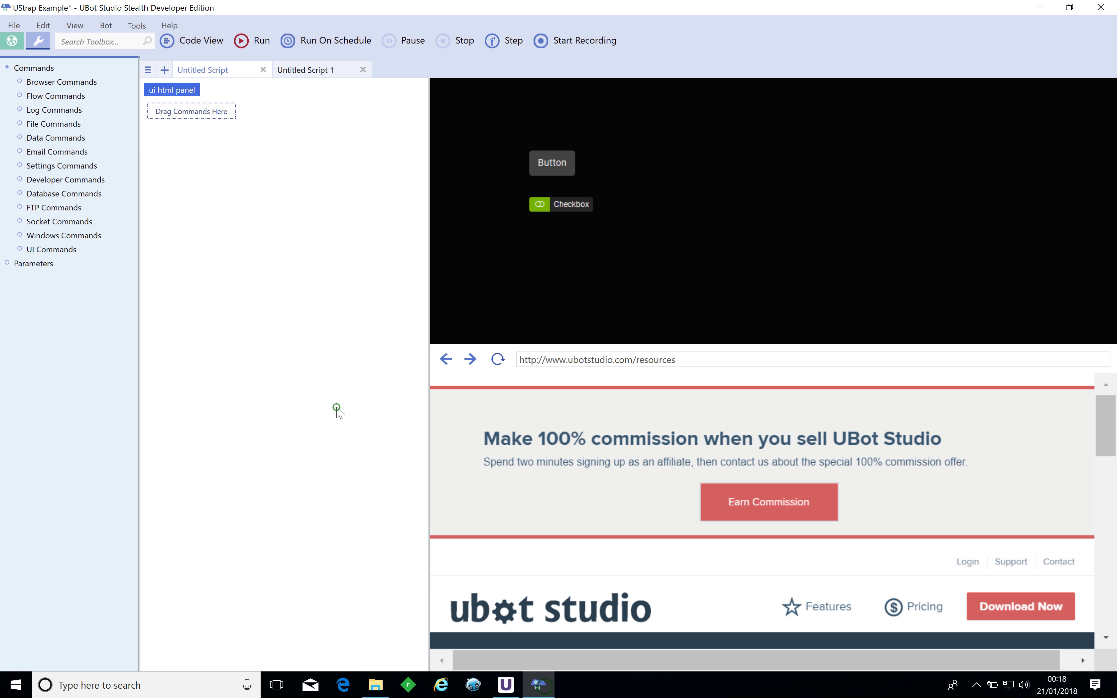
key(ctrl+s)
Step: Switch to UStrap and import the HTML panel from Tab 0 of UStrap Example.ubot, accepting the import over existing components
click(507, 684)
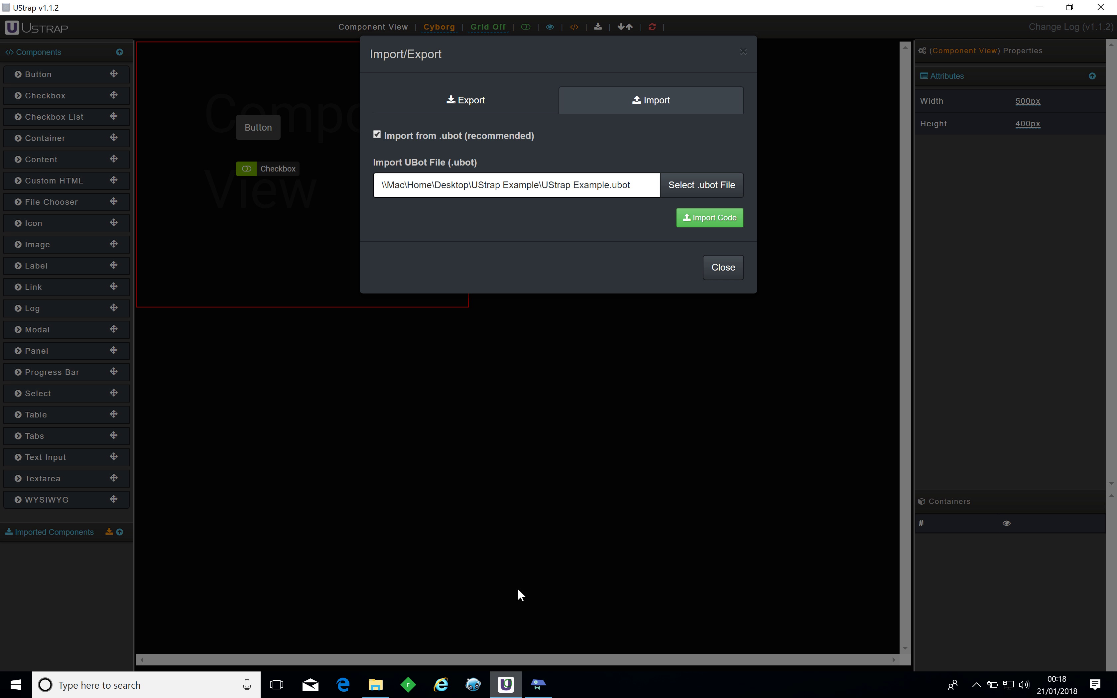
click(705, 224)
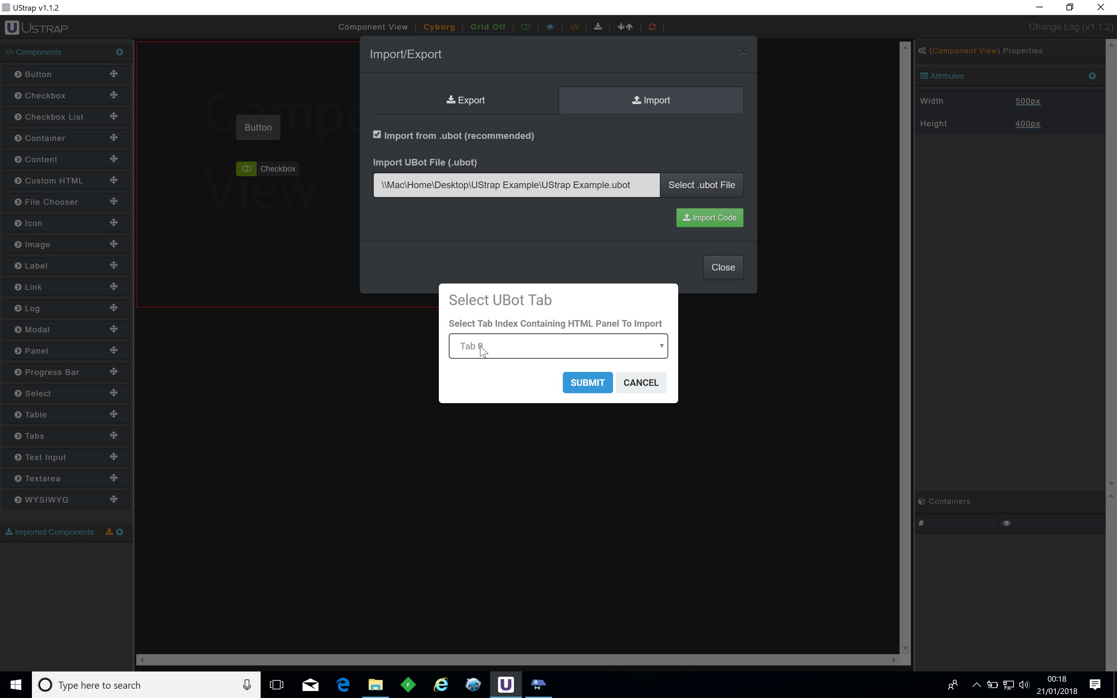
click(480, 345)
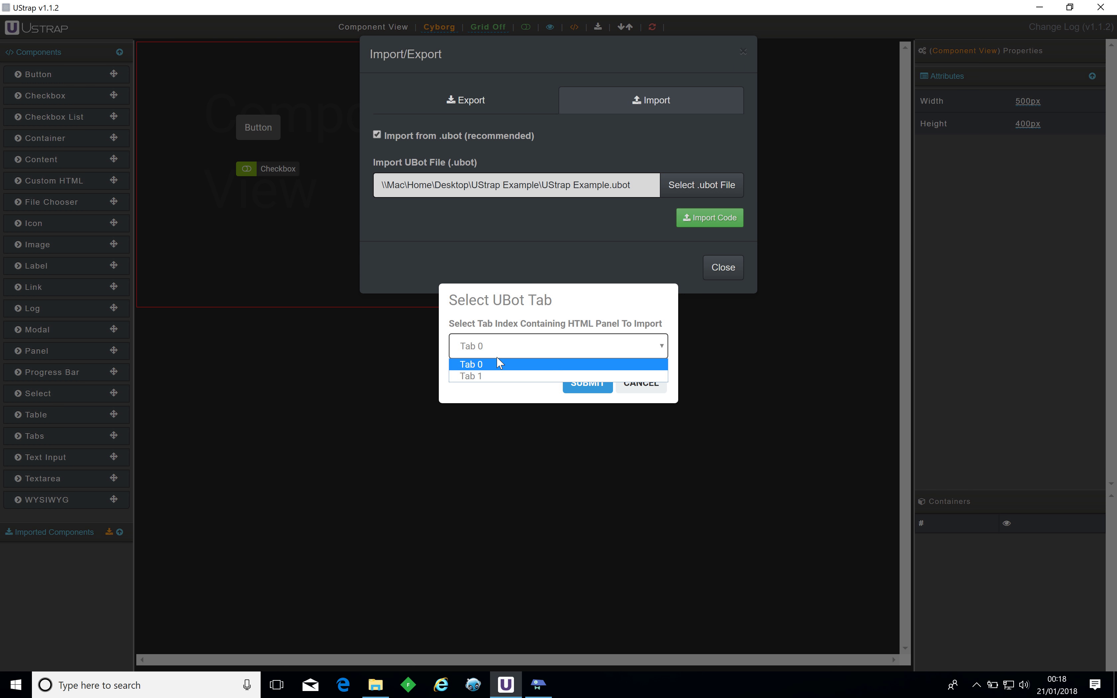
click(483, 365)
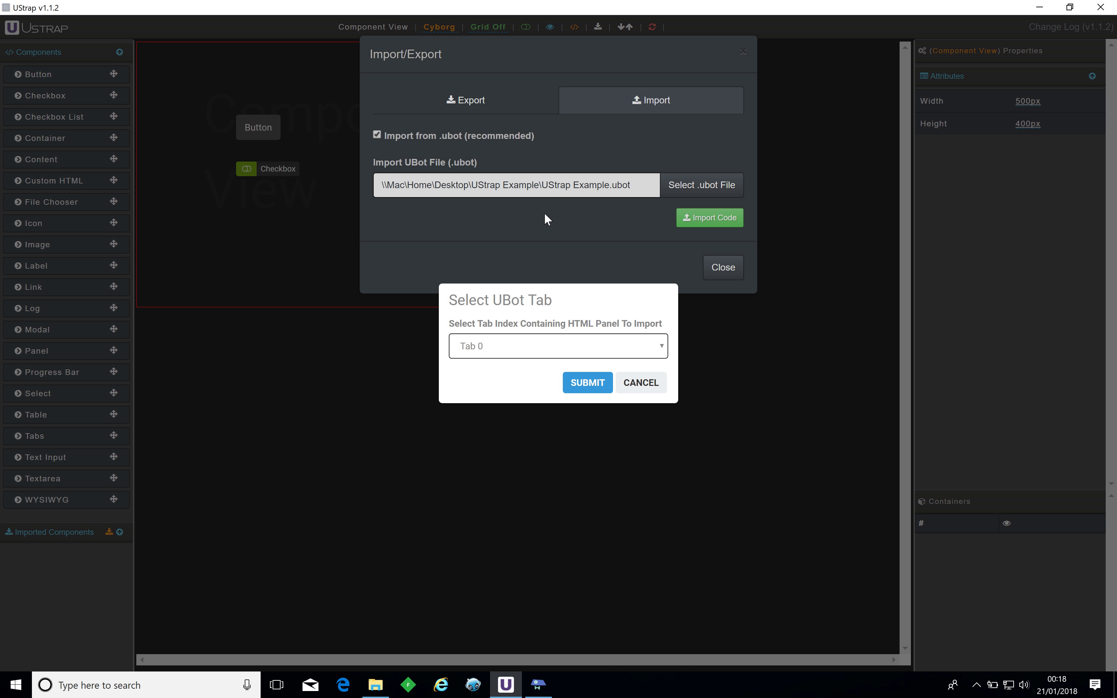
click(588, 383)
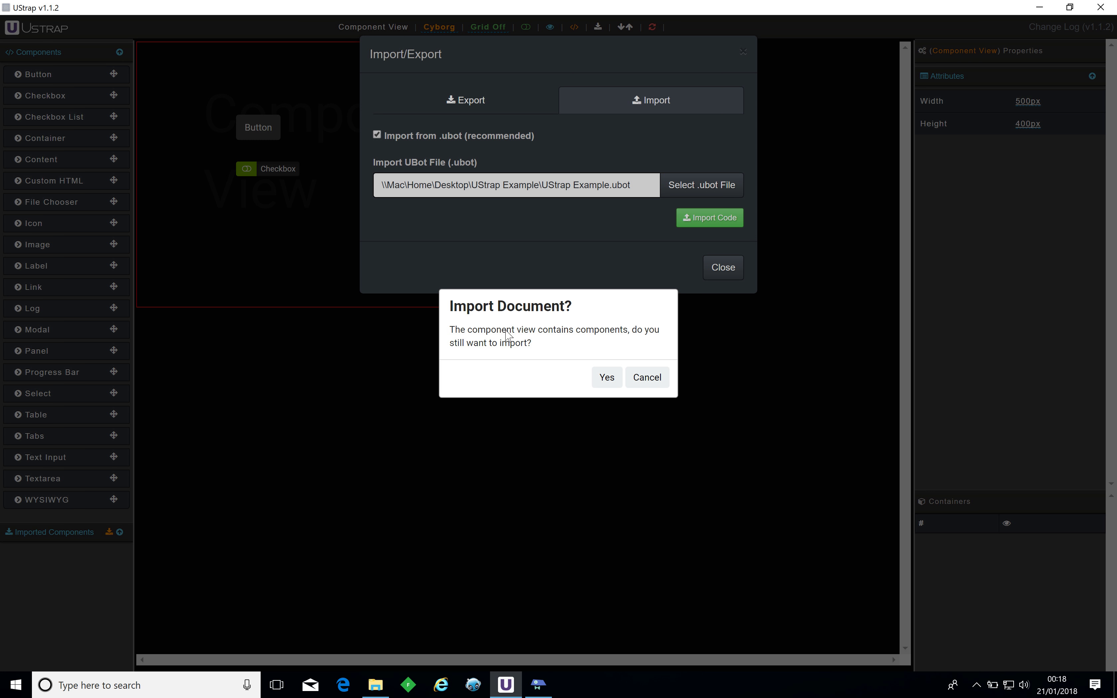
click(604, 380)
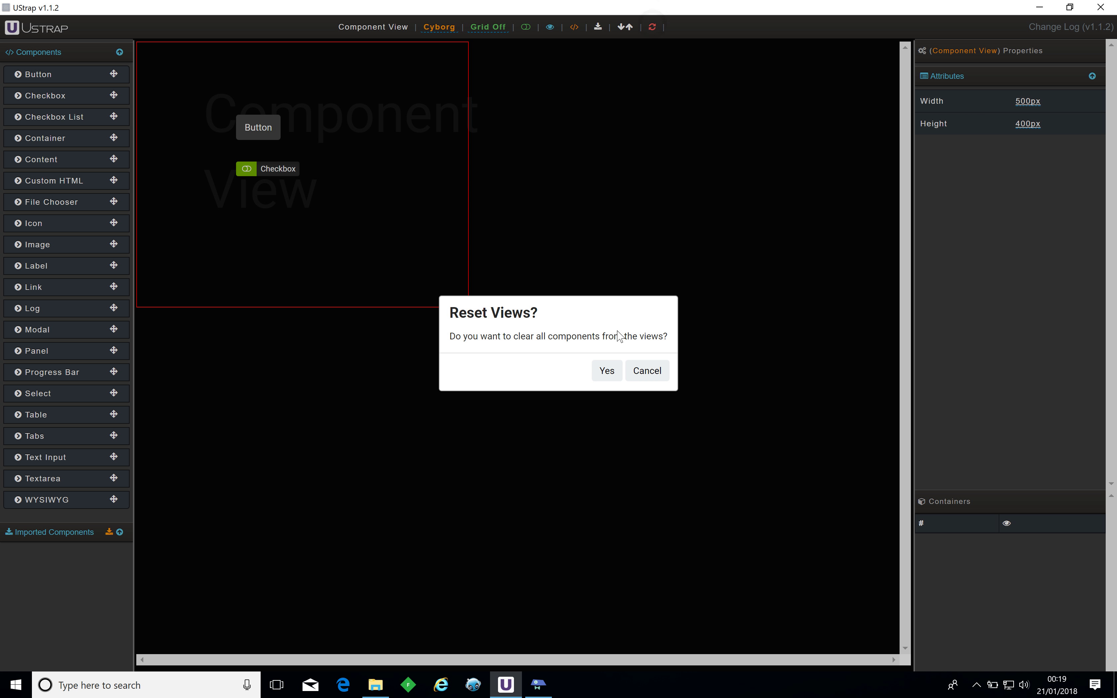
Step: Cancel resetting the views, delete the Button component and restore it by undoing the deletion
click(648, 370)
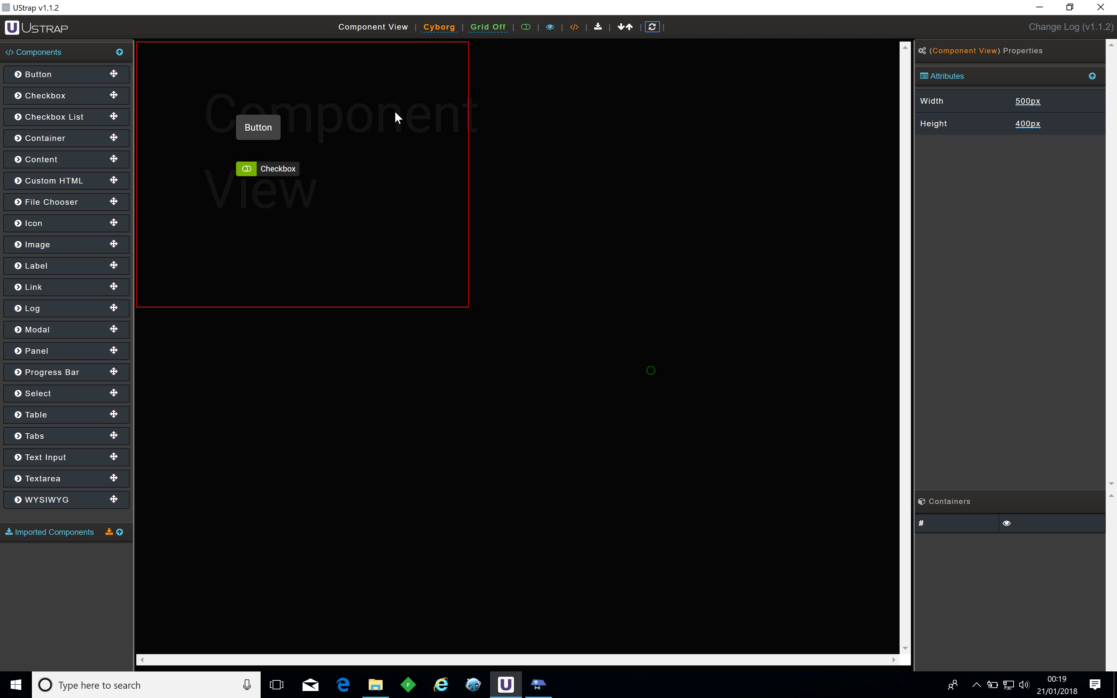
right_click(267, 130)
click(296, 143)
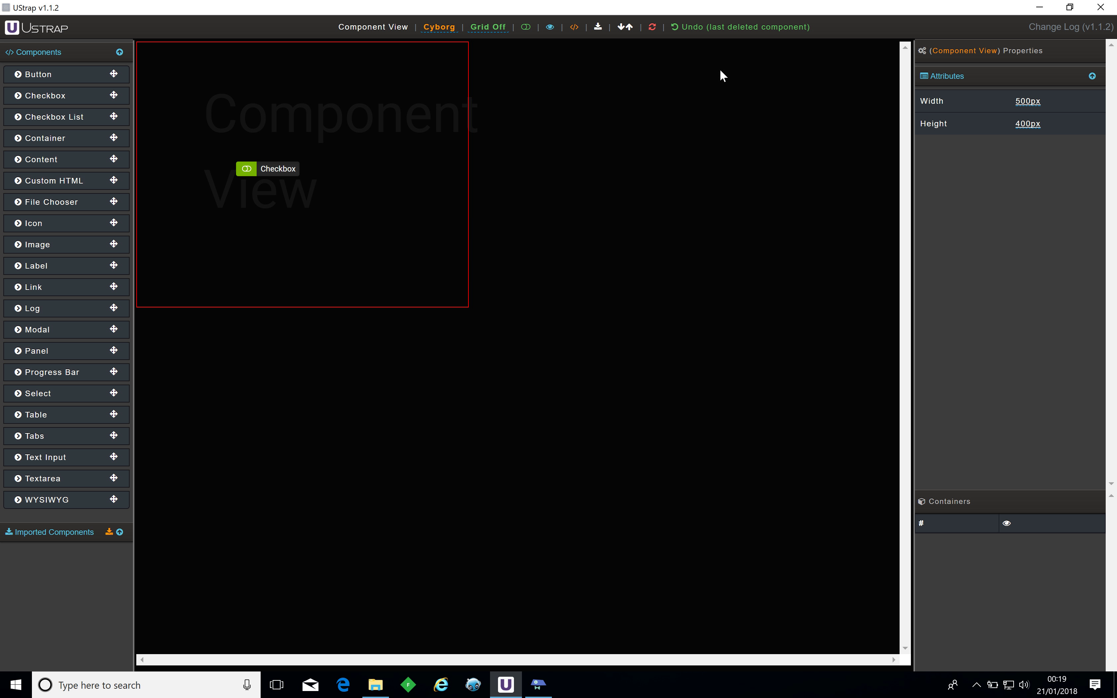
click(708, 28)
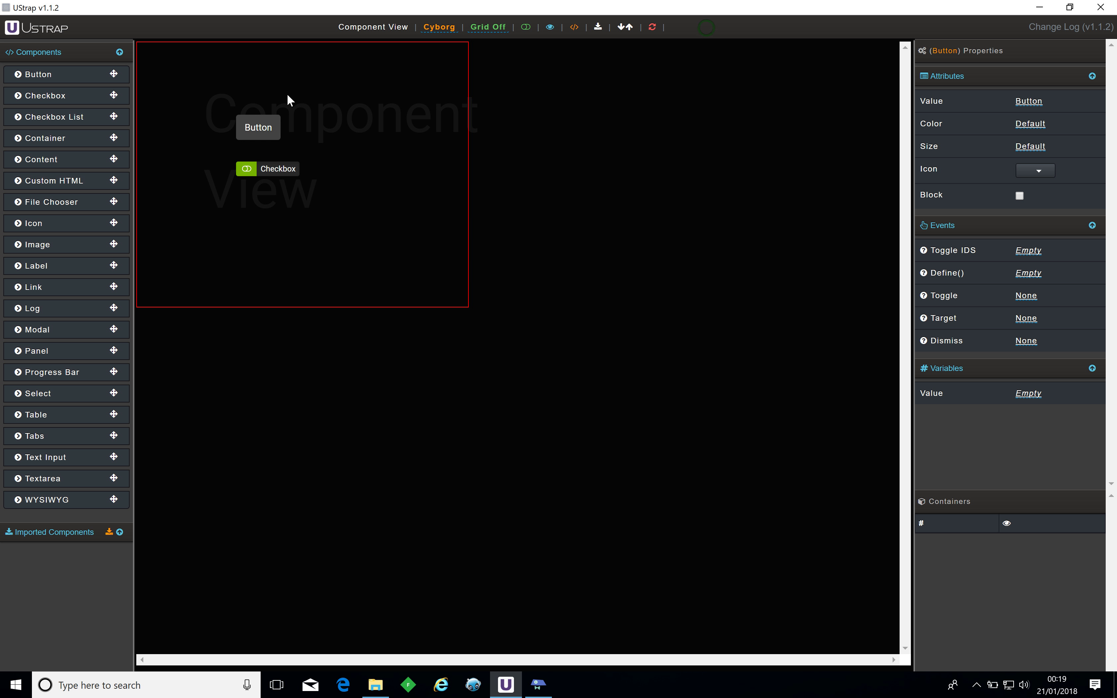
Step: Move the Button component further left in the view, delete it, restore it by undoing the deletion and deselect it
drag(259, 129, 214, 126)
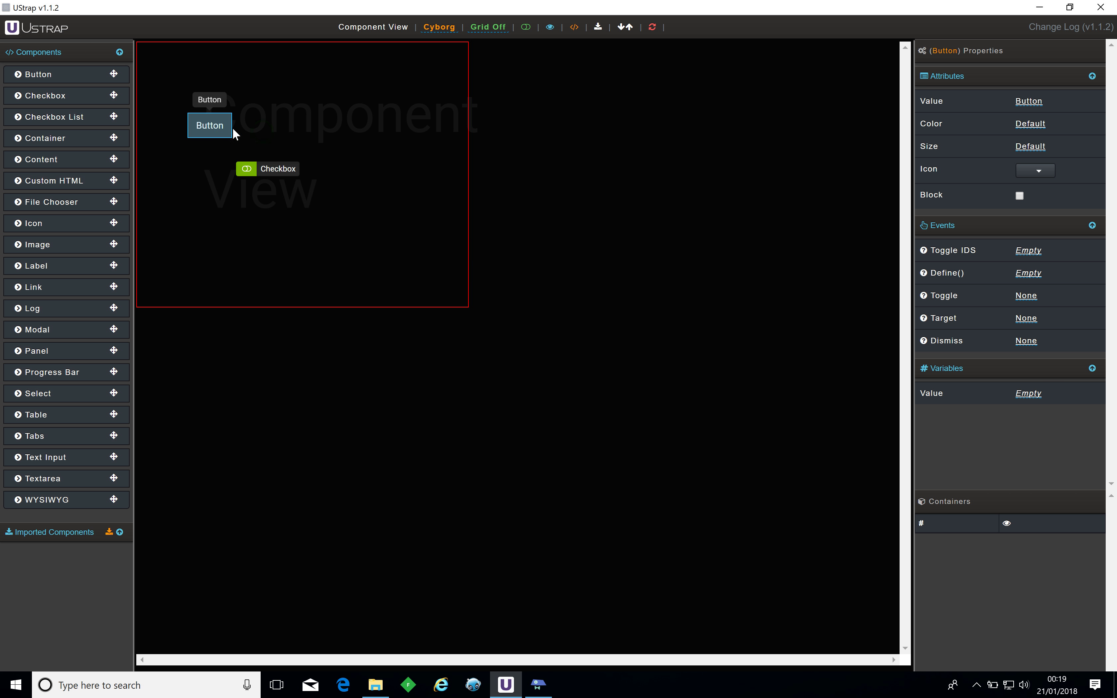
right_click(234, 134)
click(253, 143)
click(752, 28)
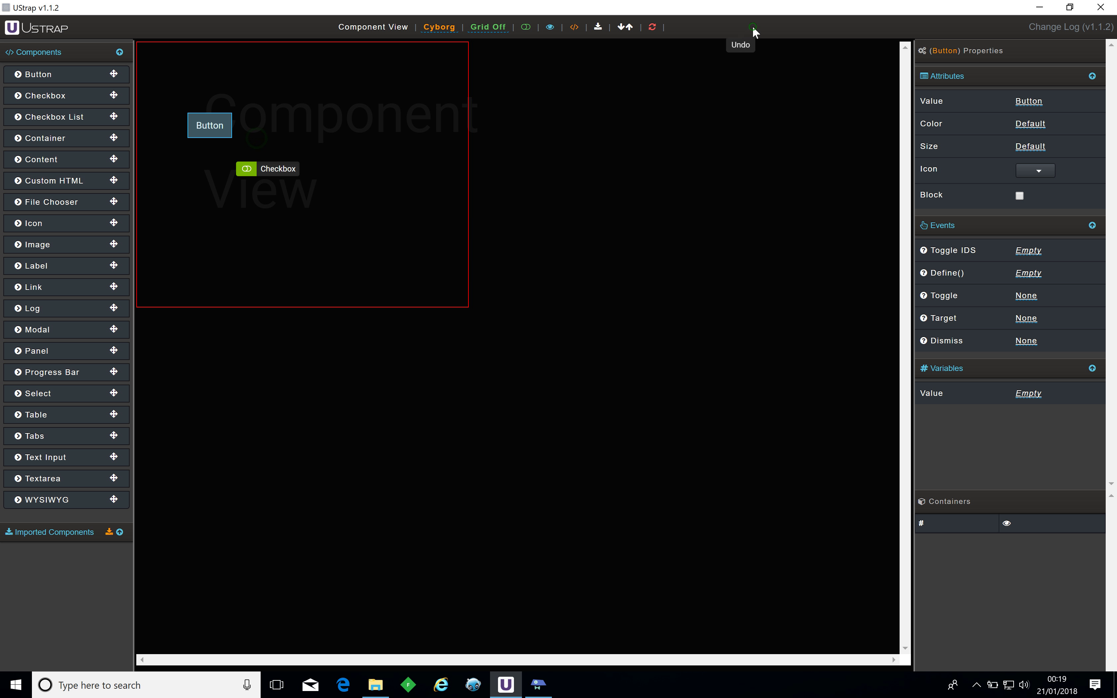
click(329, 119)
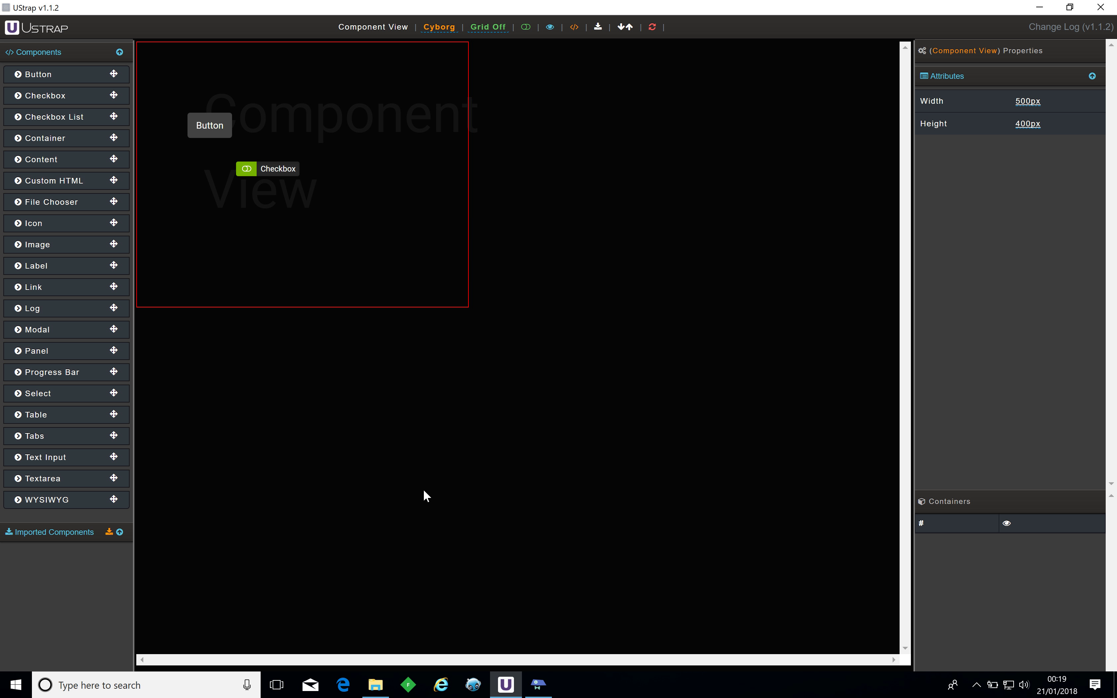
key(ctrl+Left)
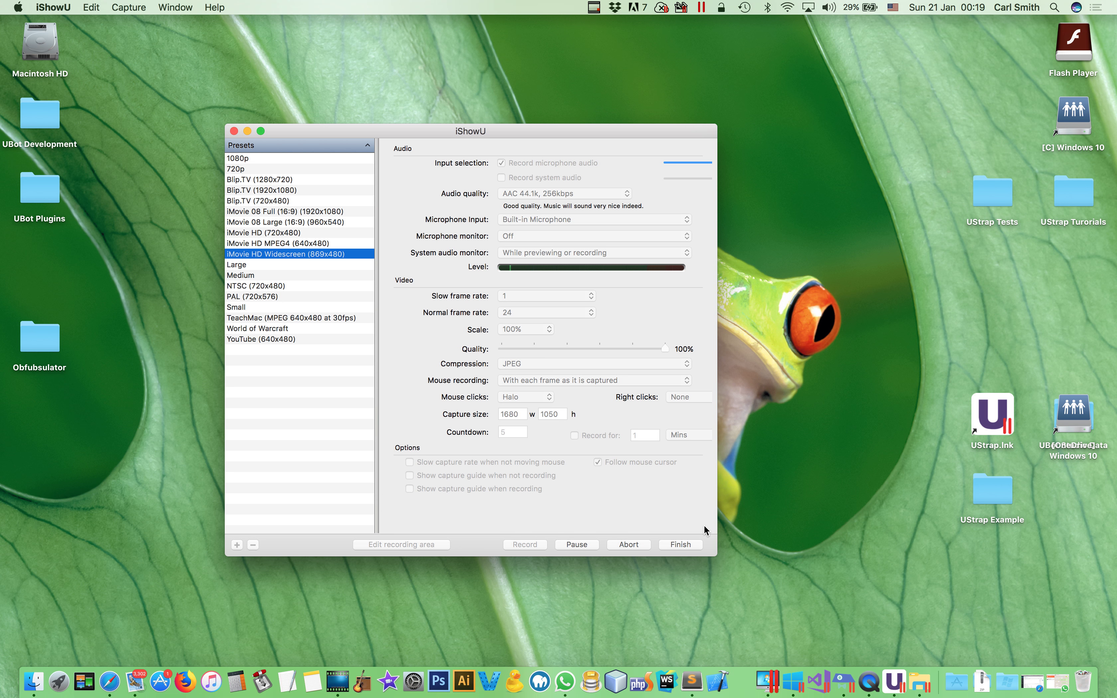